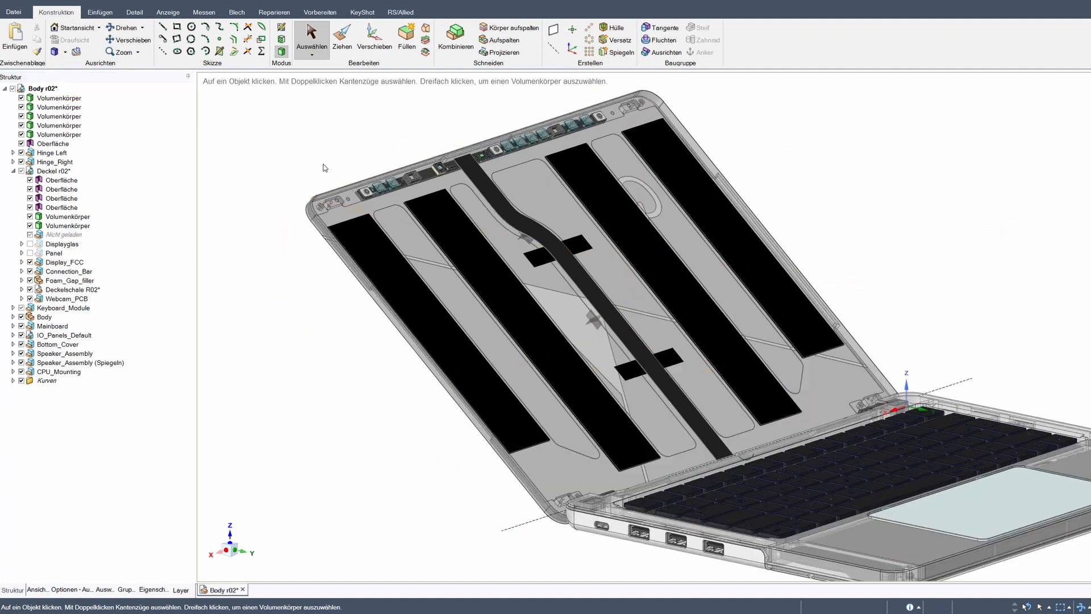
Step: Inspect the foam gap filler strips inside the laptop lid, and show the display Panel component in the lid assembly
scroll(469, 201, down, 8)
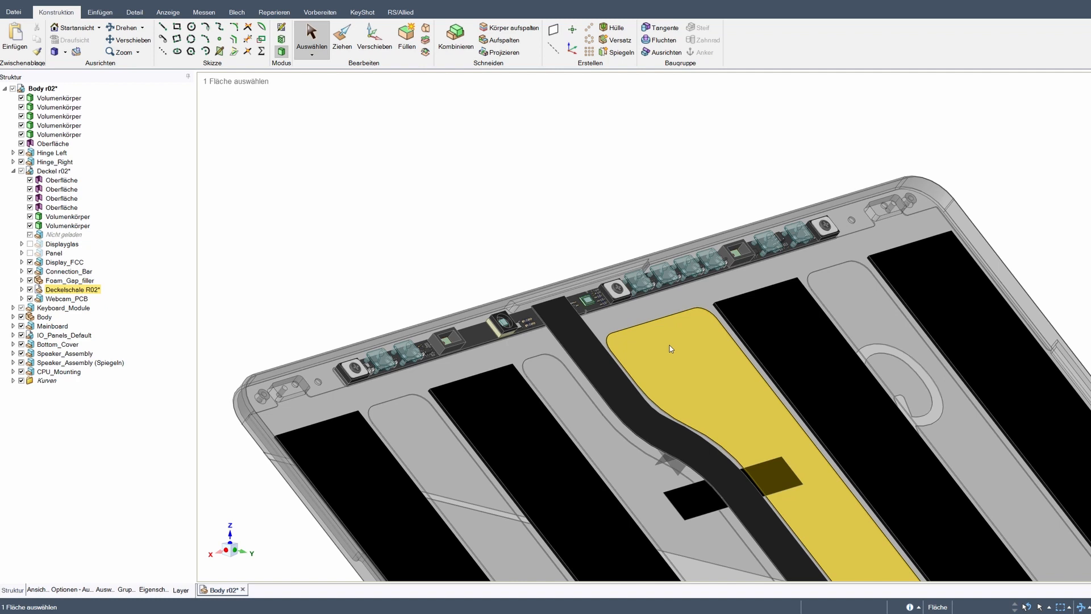
scroll(671, 349, down, 2)
click(591, 395)
click(773, 340)
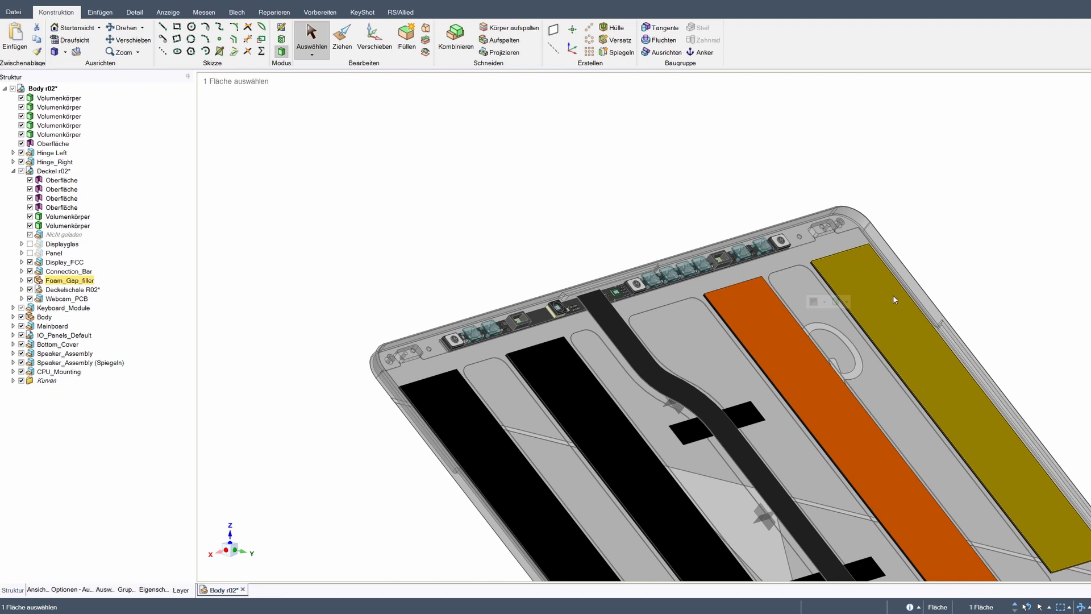
click(890, 302)
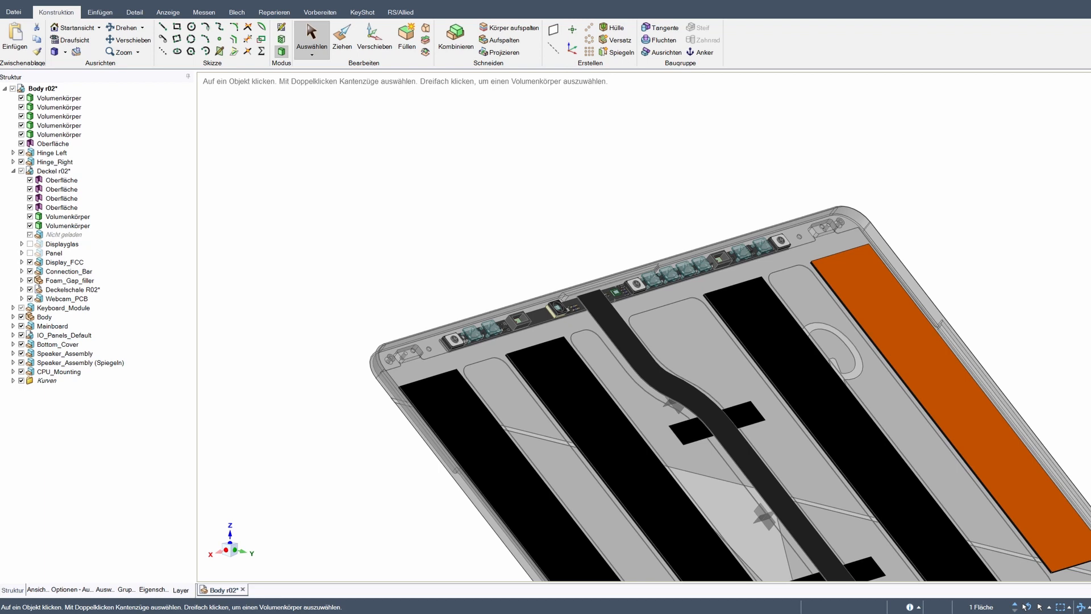
click(29, 253)
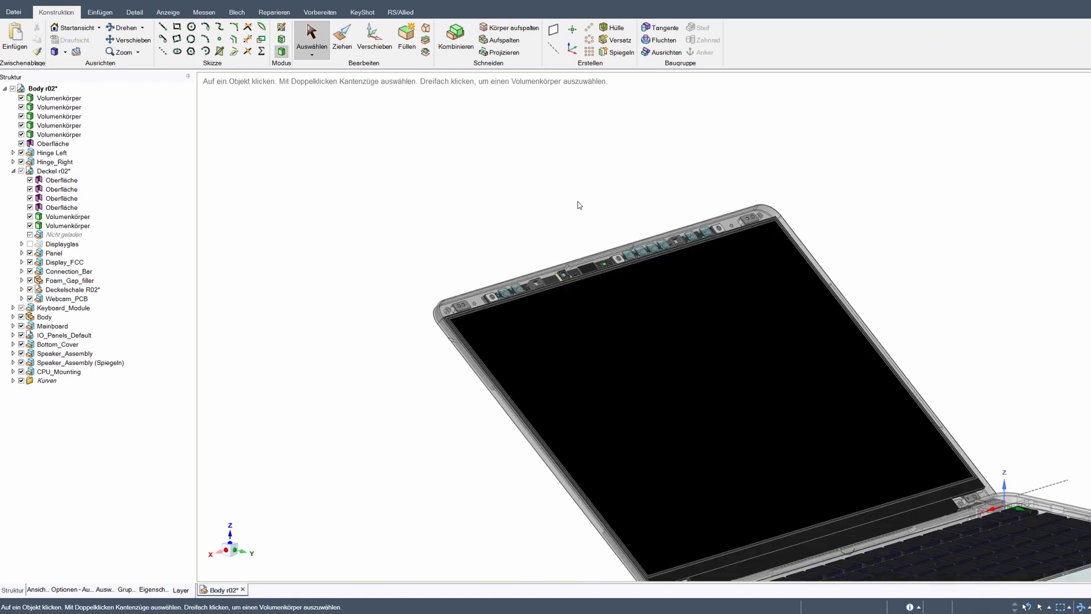
Step: Examine the display panel from the front and the lid shell behind it from the rear of the laptop
click(698, 345)
shift+middle_drag(768, 330, 685, 250)
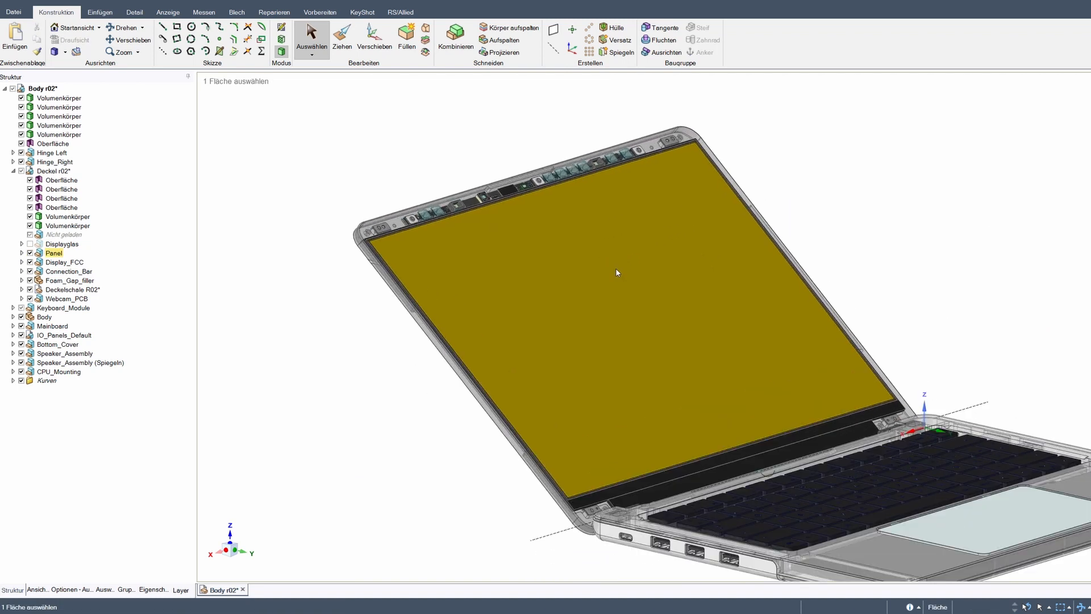
scroll(616, 268, up, 2)
key(Escape)
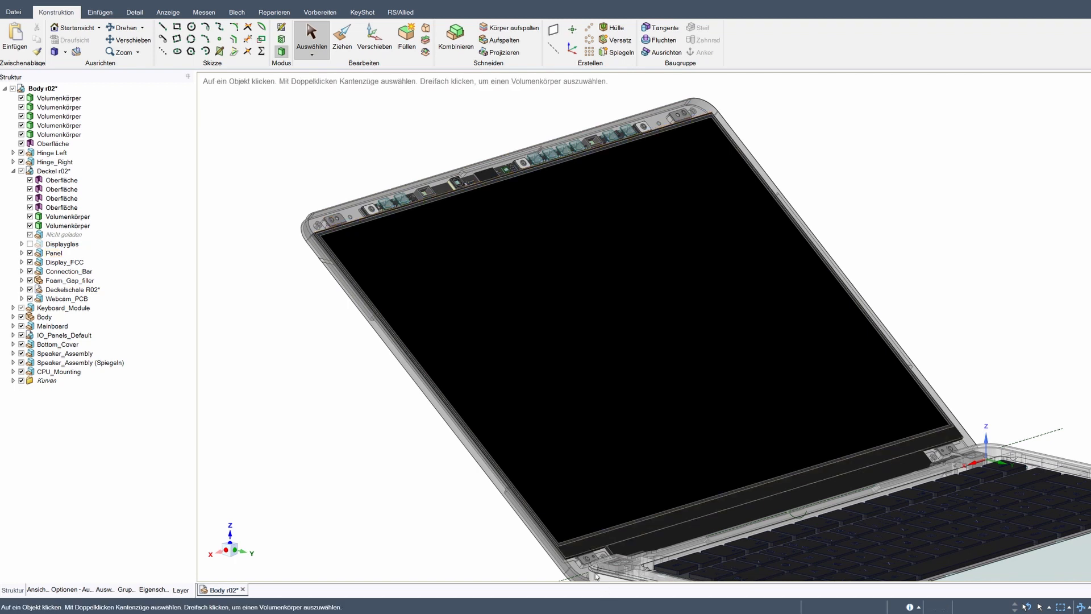
click(690, 138)
key(Escape)
click(686, 227)
shift+middle_drag(658, 233, 706, 256)
key(Escape)
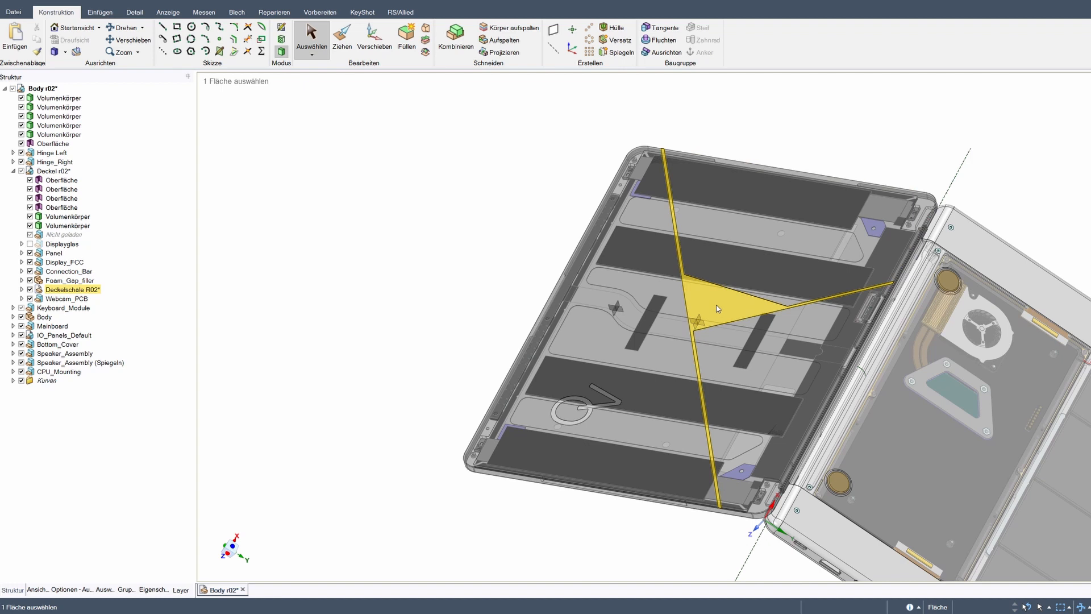
triple_click(732, 260)
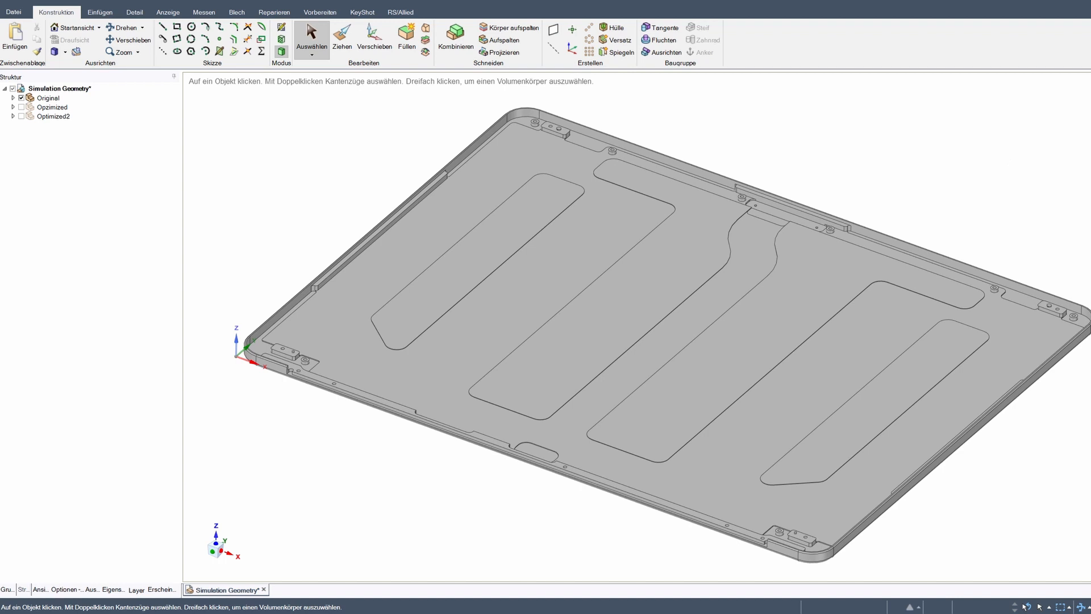
Step: Remove the chamfer along the rim of the Original lid geometry and check its side faces and small features
scroll(552, 372, up, 5)
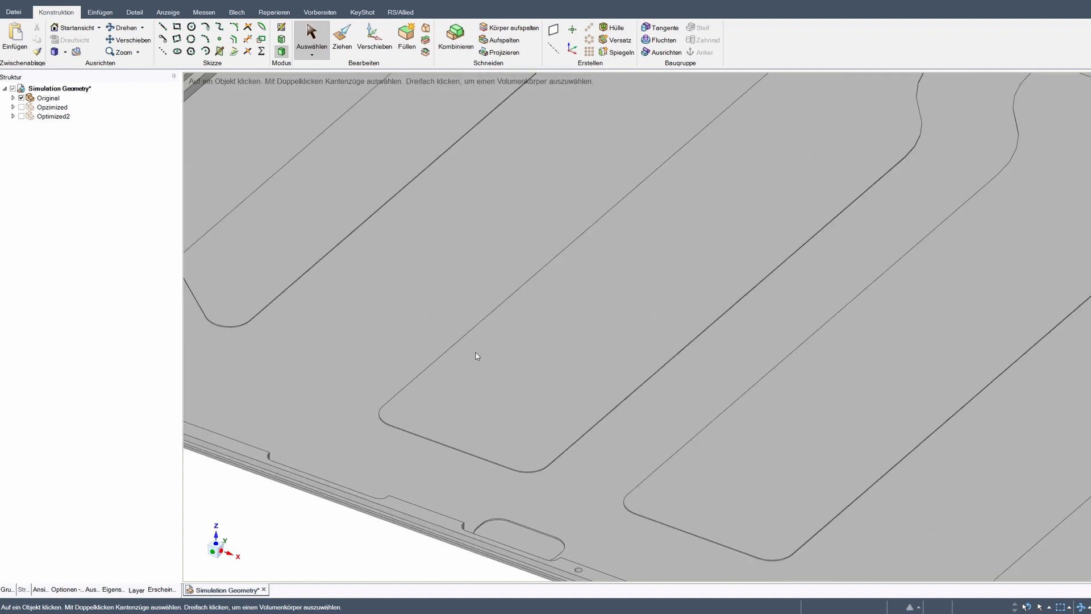
shift+middle_drag(460, 320, 896, 314)
shift+middle_drag(359, 359, 684, 376)
scroll(512, 372, up, 4)
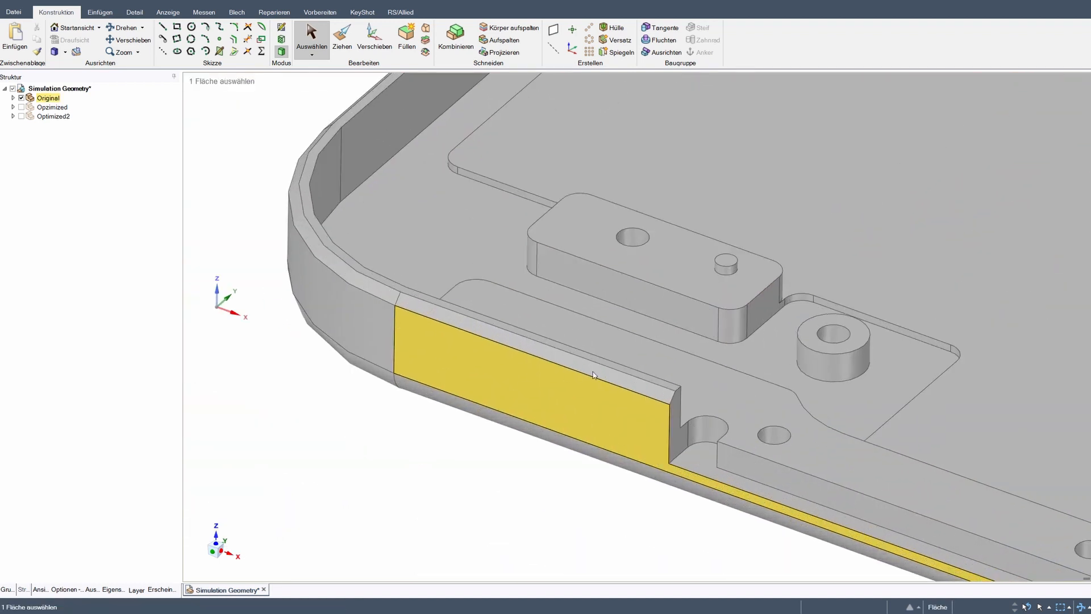
double_click(632, 382)
key(Escape)
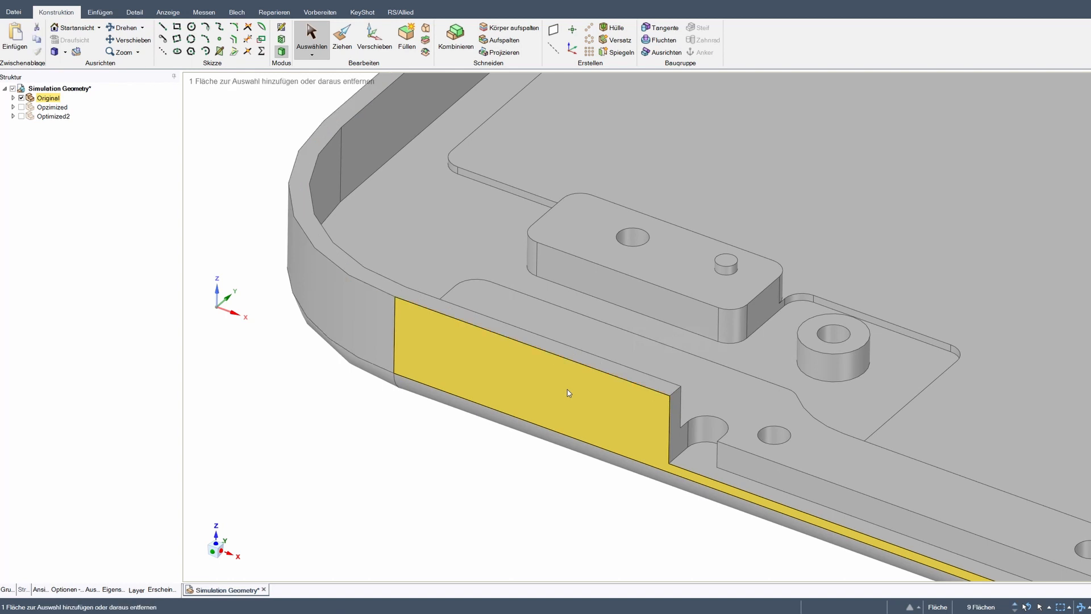
double_click(568, 390)
scroll(589, 388, up, 6)
click(811, 376)
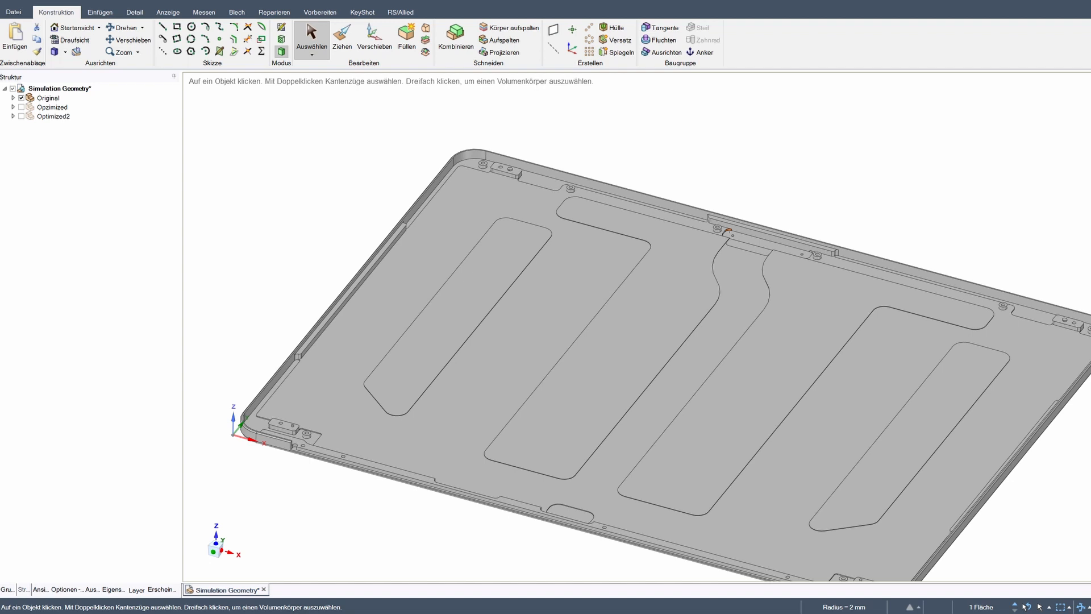
Step: Hide the Original lid geometry and show the simplified Optimized2 version instead
click(22, 98)
click(21, 116)
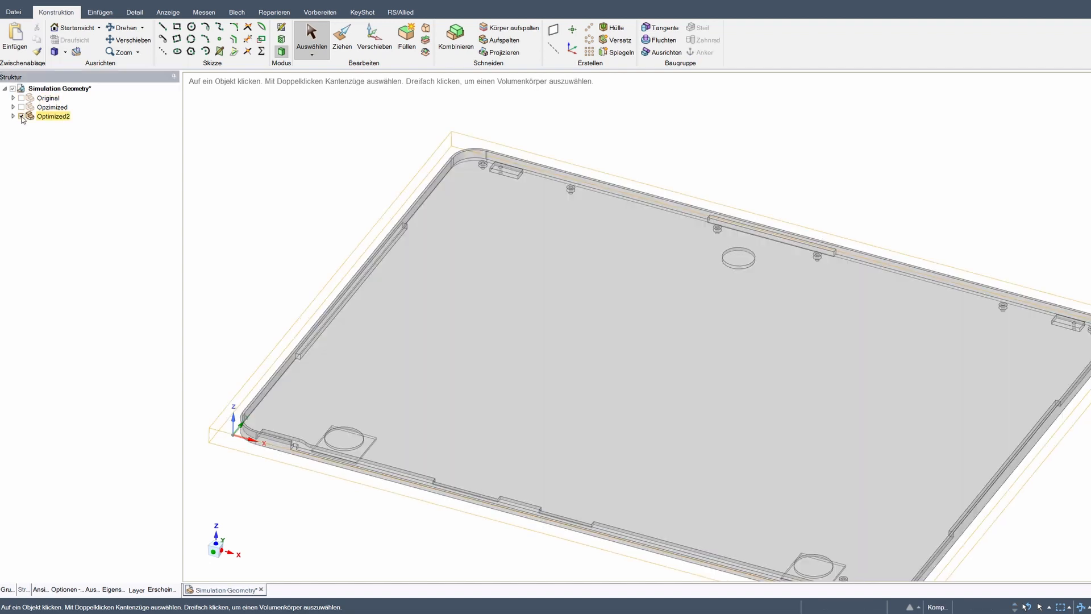
click(486, 213)
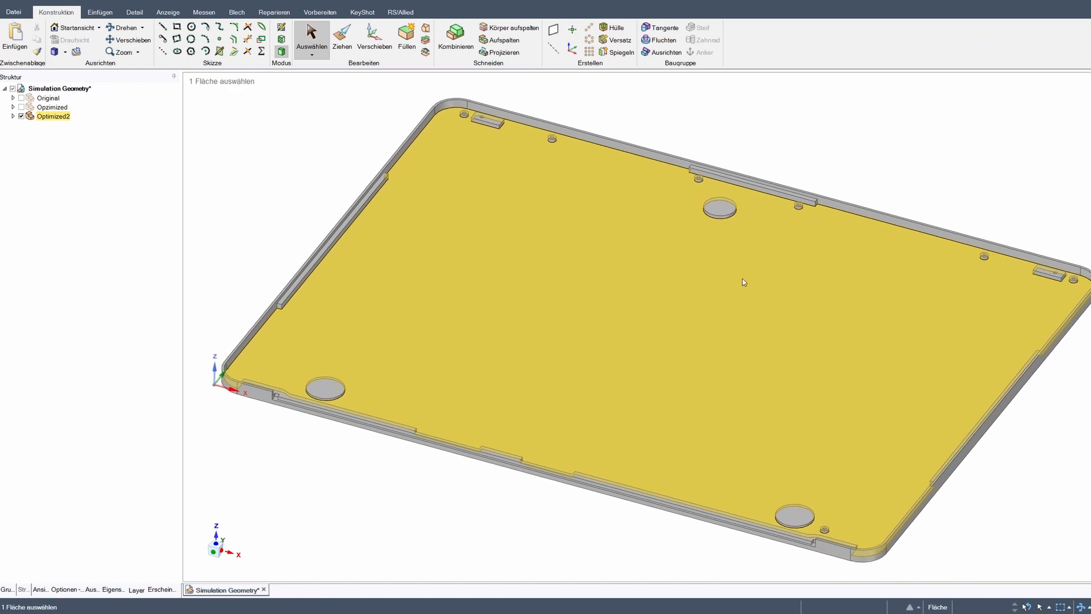
scroll(742, 279, down, 1)
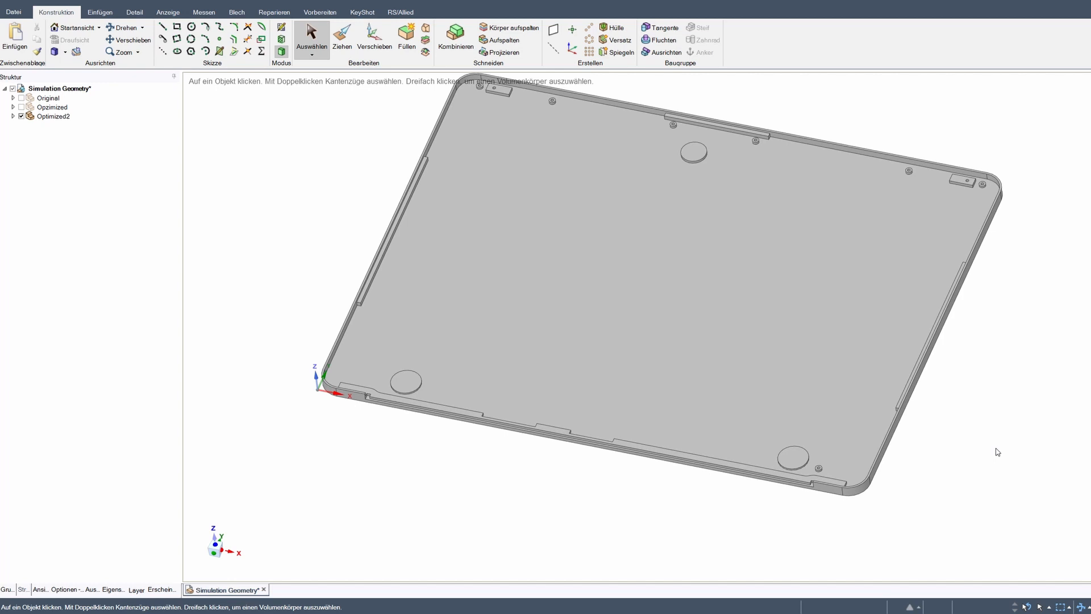
Step: Examine the circular pads on the inside of the Optimized2 lid and the two square pads on its underside
click(420, 357)
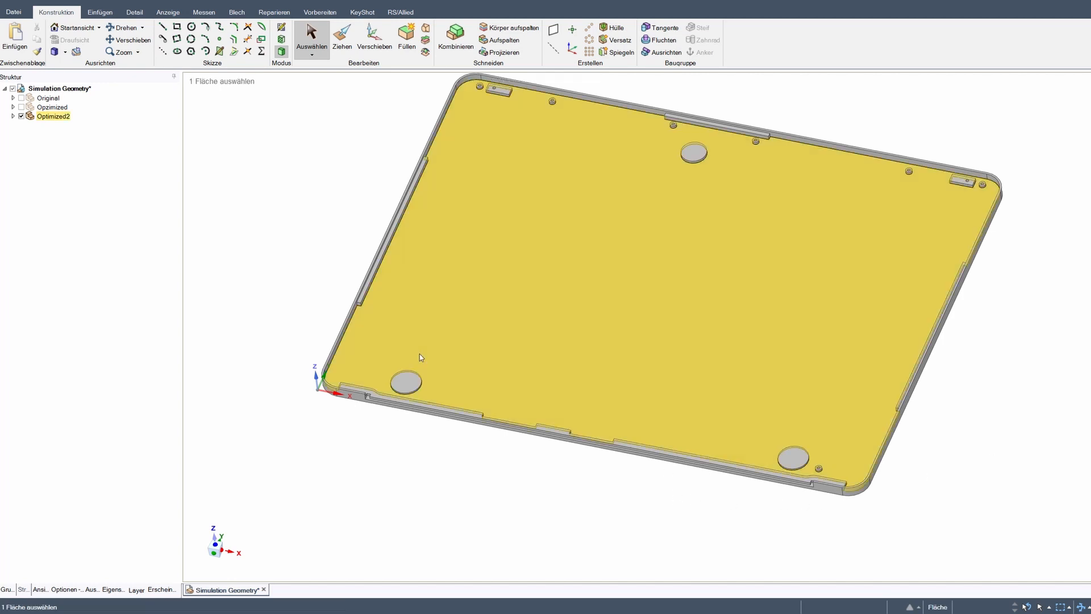
click(409, 383)
click(798, 457)
middle_drag(558, 389, 548, 268)
ctrl+click(405, 394)
ctrl+click(808, 313)
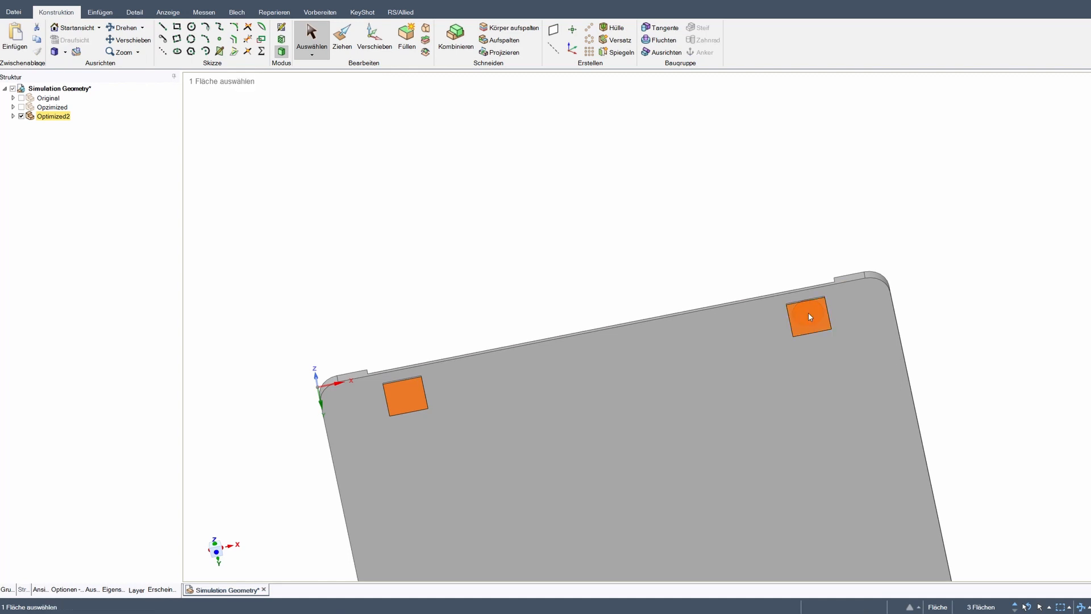
middle_drag(720, 316, 702, 419)
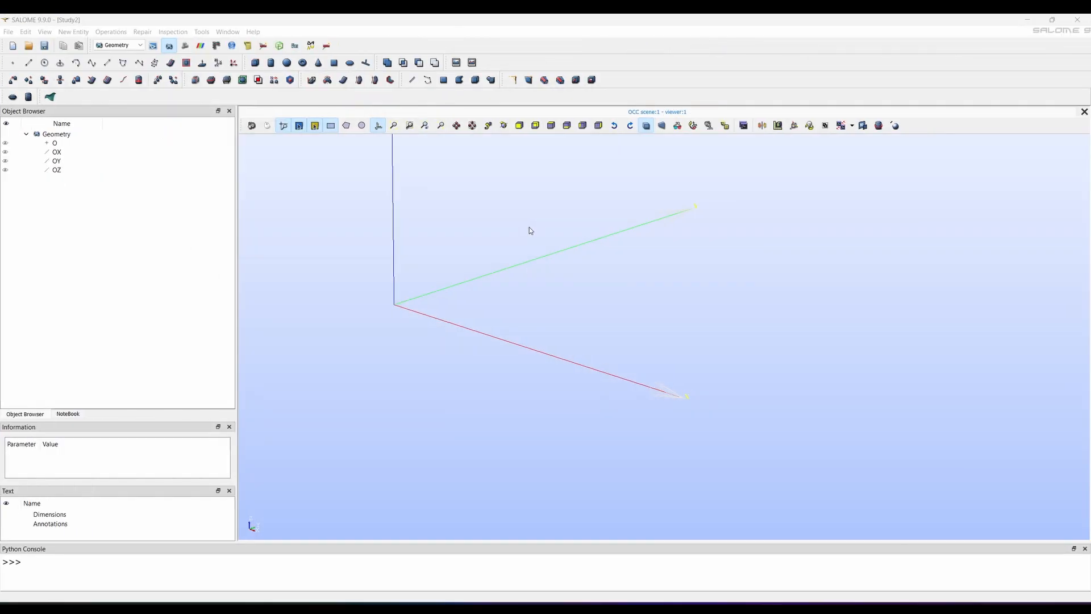
Step: Switch to SALOME and import the STEP file Simulation Geometry.stp into the Geometry module
click(9, 32)
mouse_move(57, 139)
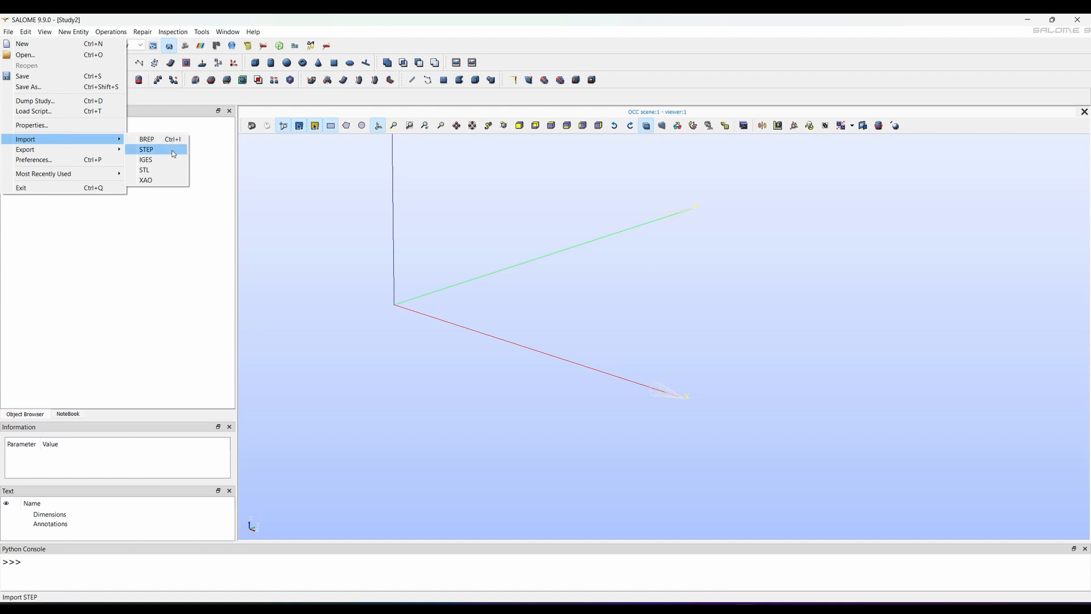
click(151, 149)
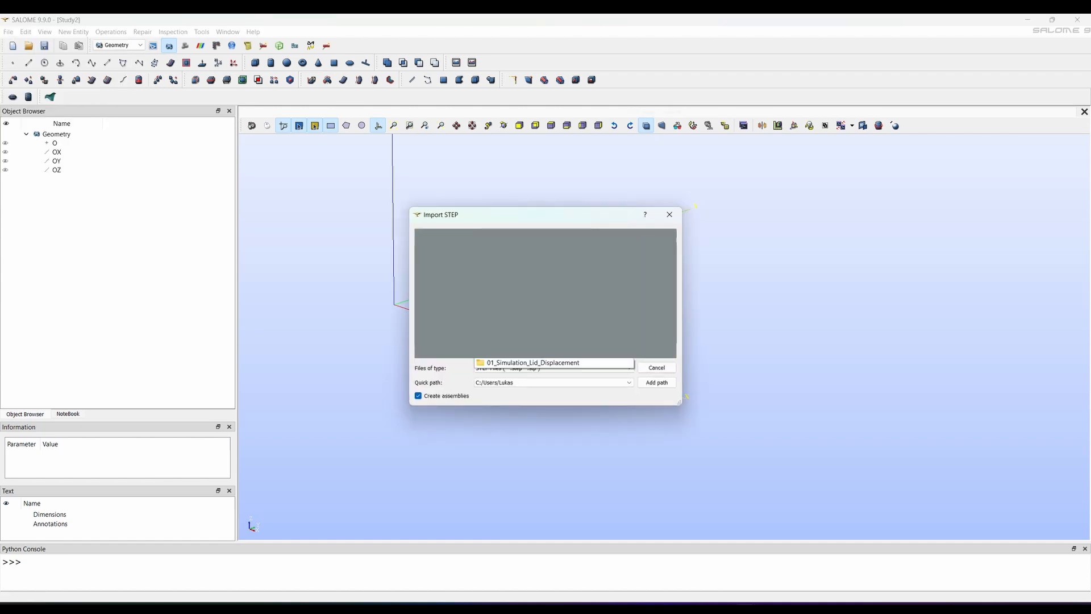
double_click(530, 264)
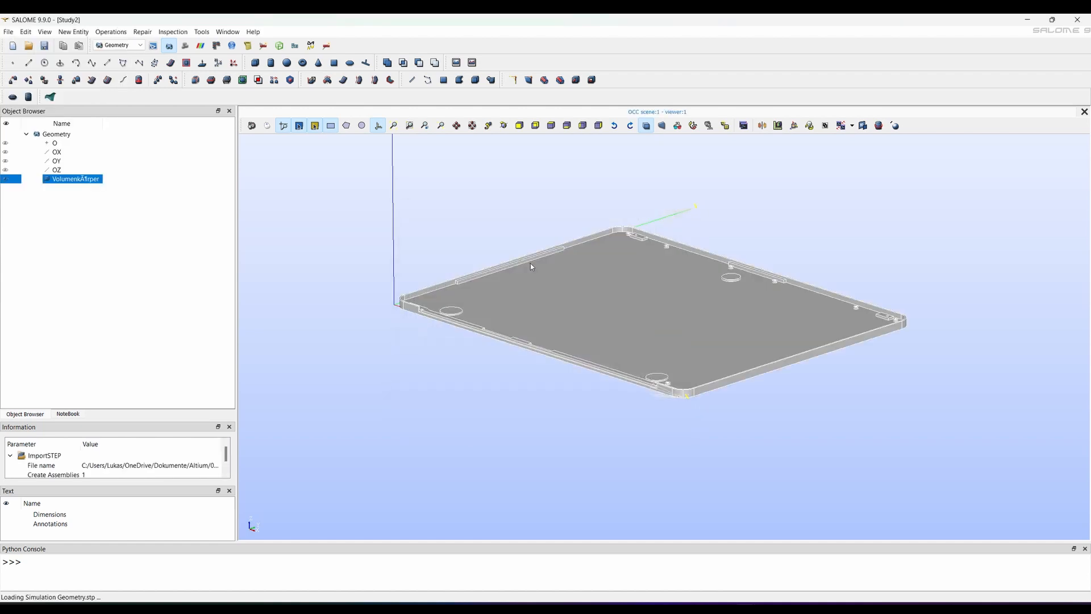
Step: Rename the imported lid body to Simulation_Geometry_r01 and widen the name column to fit it
scroll(615, 281, up, 3)
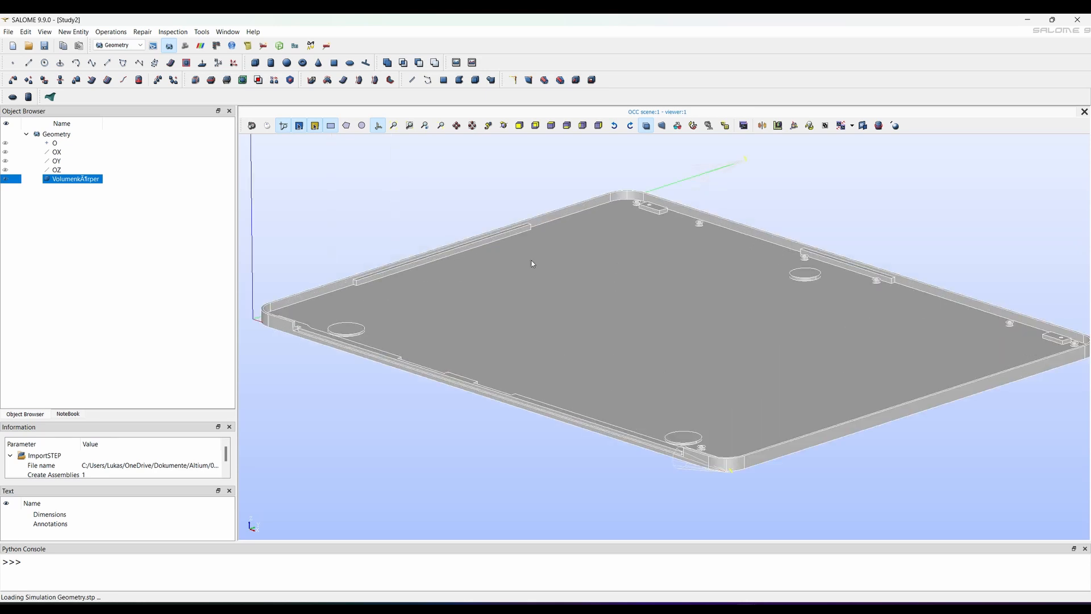
scroll(532, 264, down, 2)
click(510, 126)
drag(520, 184, 524, 214)
scroll(710, 173, up, 1)
scroll(710, 170, down, 1)
double_click(67, 179)
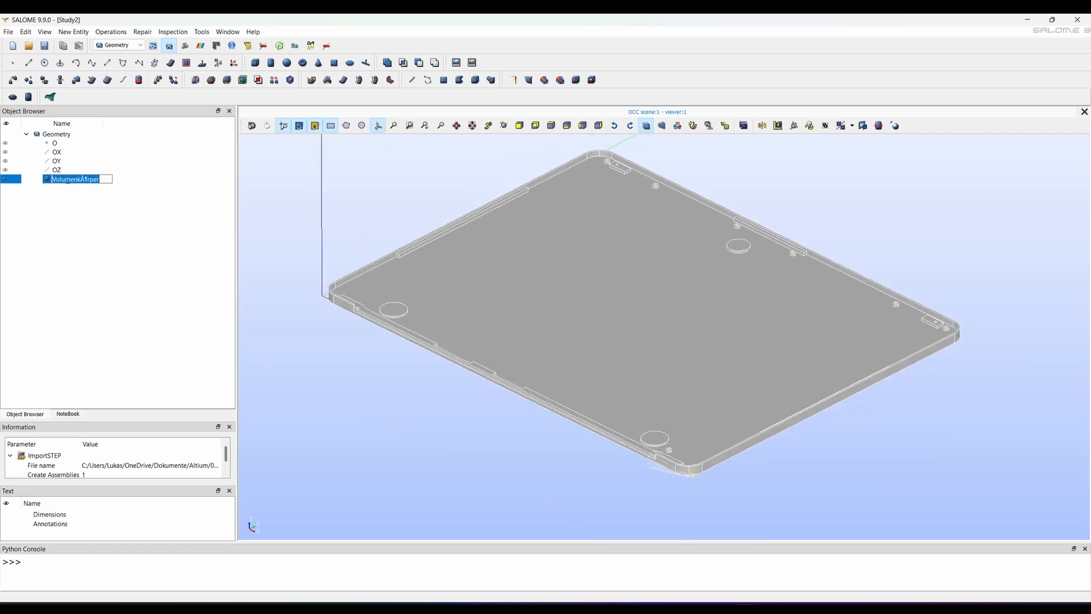
text(Simulation_Geometry_r01)
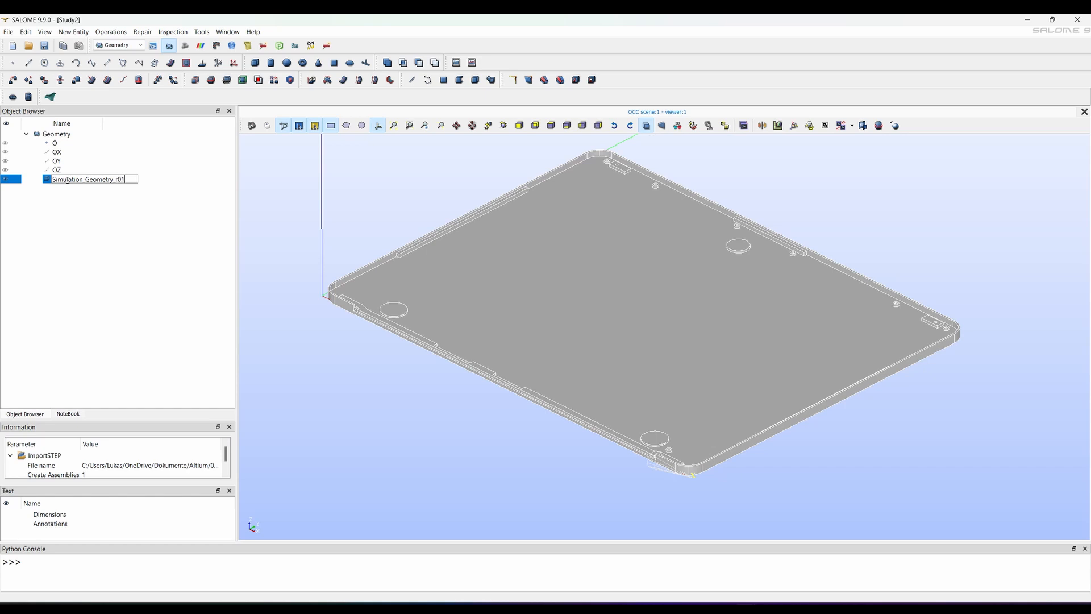
key(Return)
drag(103, 124, 138, 124)
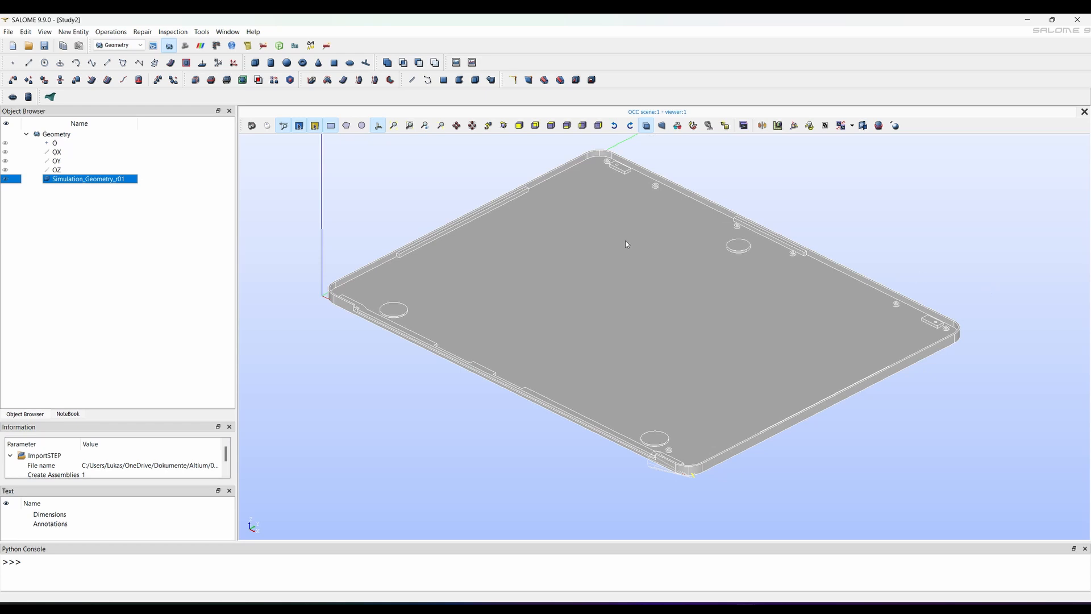
Step: Create a face group named Force on Simulation_Geometry_r01 from the single circular pad near the lid's far edge
right_click(83, 182)
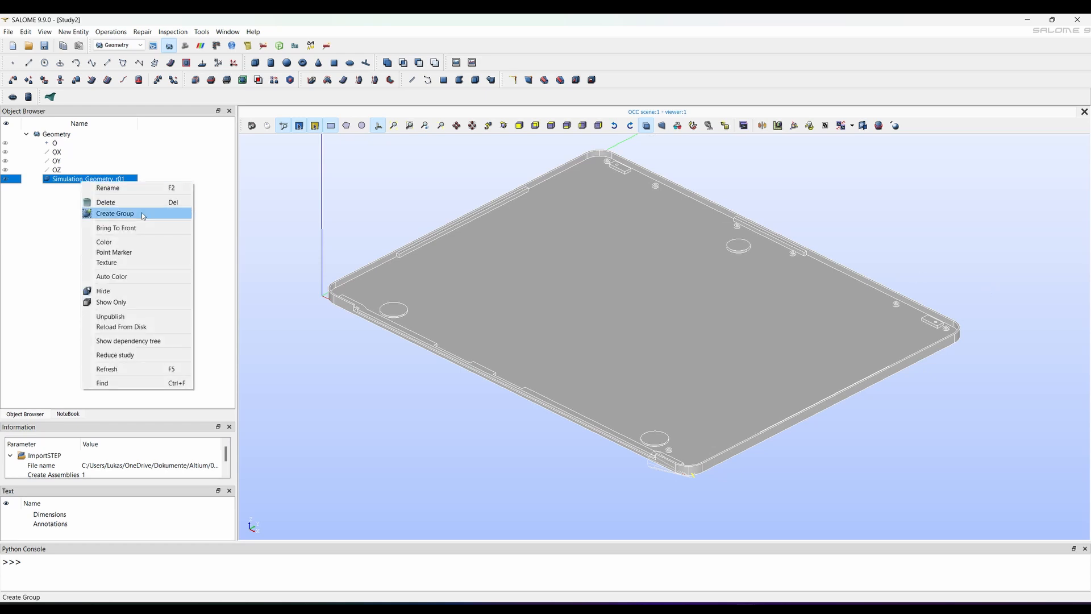
click(123, 213)
click(555, 198)
drag(548, 168, 271, 153)
click(759, 249)
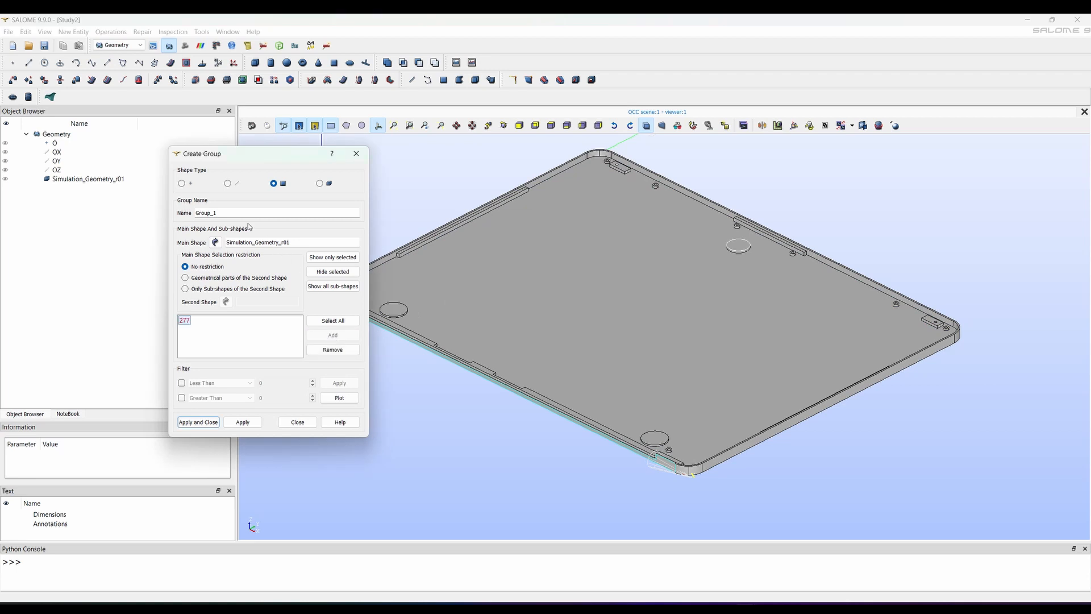
double_click(211, 212)
text(Force)
click(239, 427)
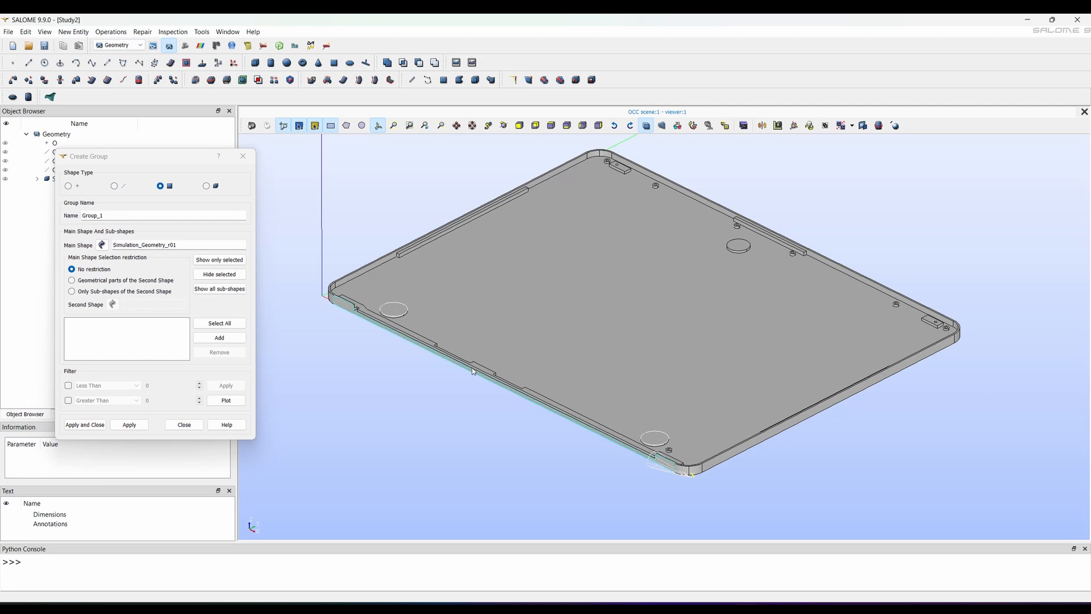
Step: Add the faces of the two circular pads near the lid's front edge to a second face group
click(219, 338)
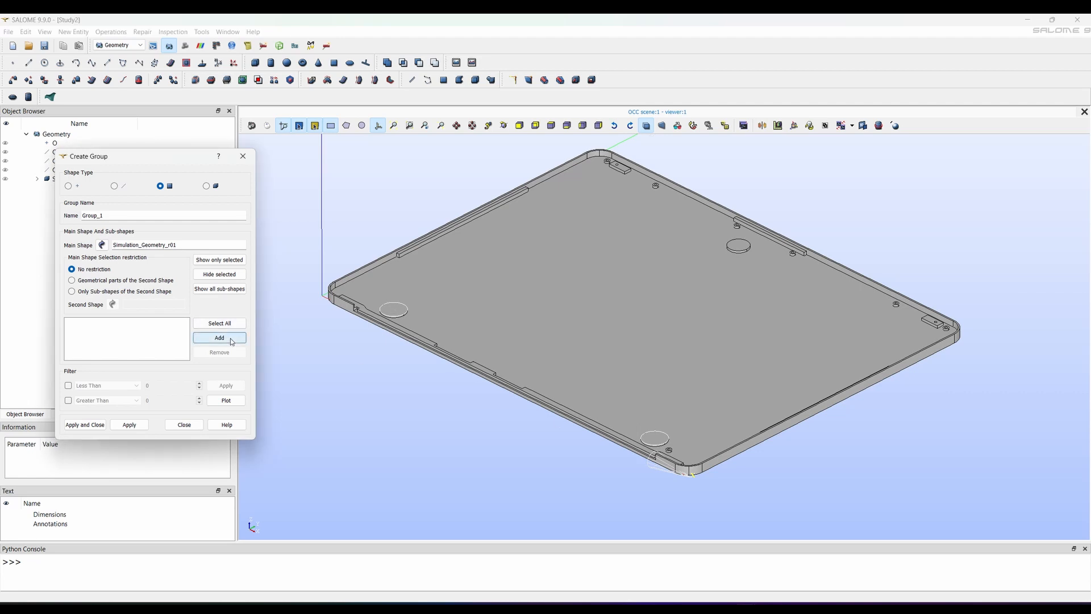
click(504, 126)
mouse_move(565, 273)
mouse_down()
mouse_move(561, 317)
mouse_move(570, 277)
mouse_up()
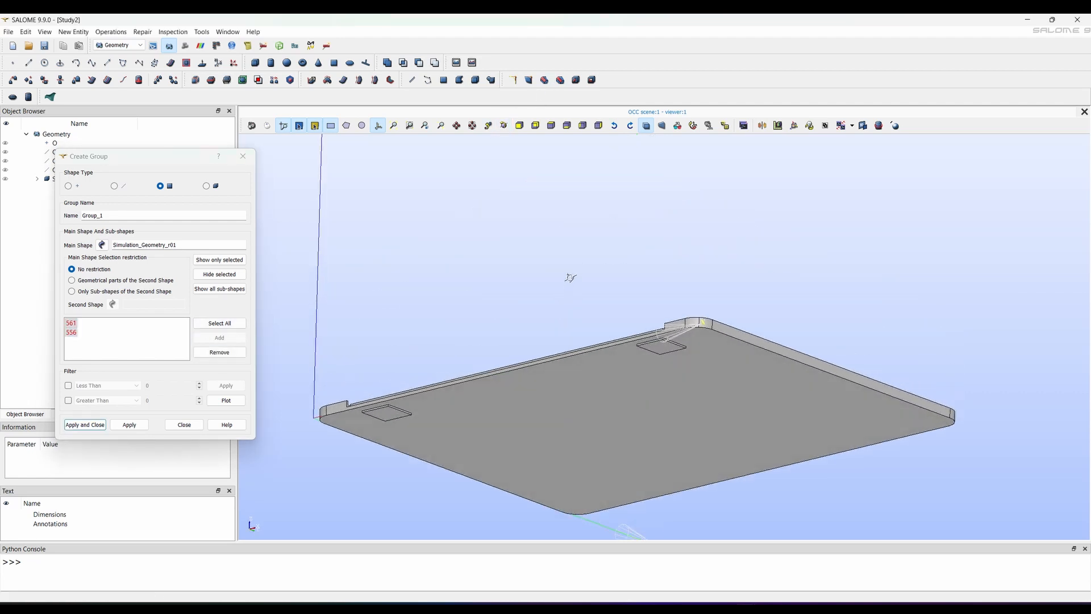
Step: Add the two square pad faces on the lid's underside, name the group Fixed, and create it
click(393, 420)
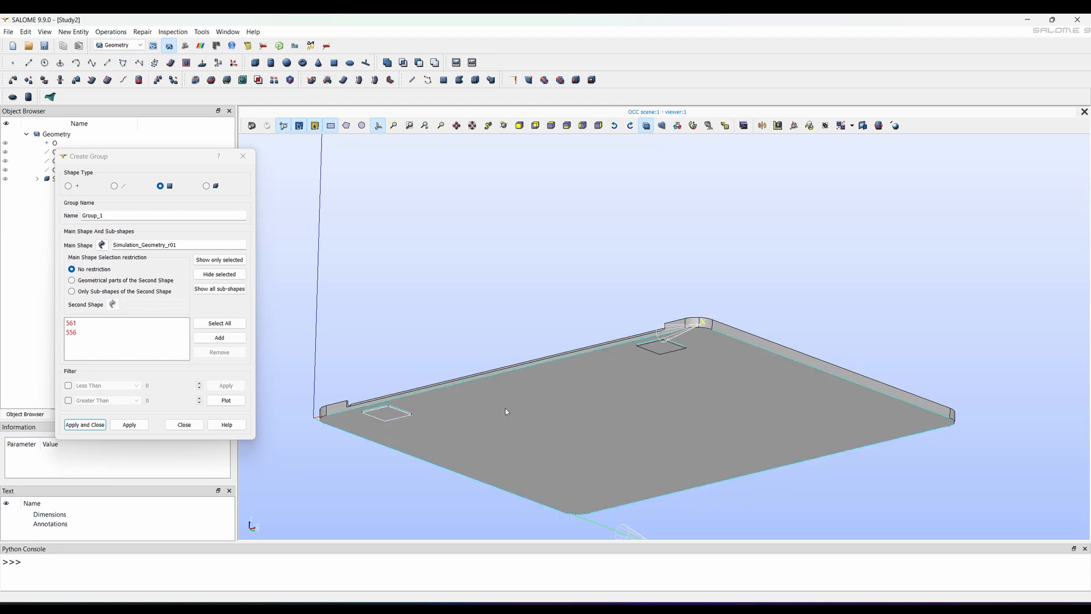
shift+click(669, 355)
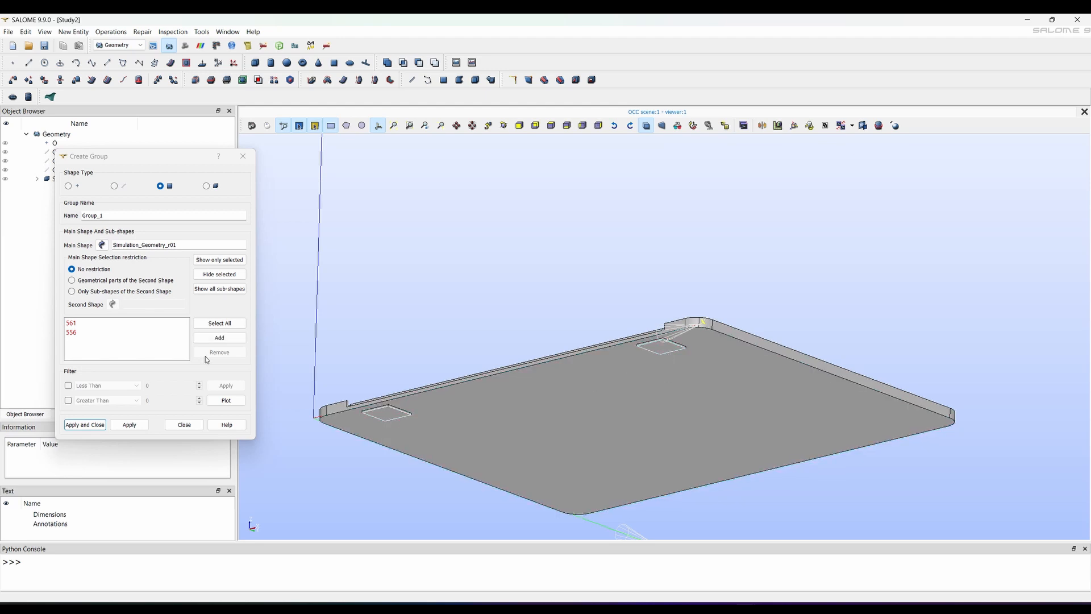
click(220, 338)
double_click(103, 214)
text(Fixed)
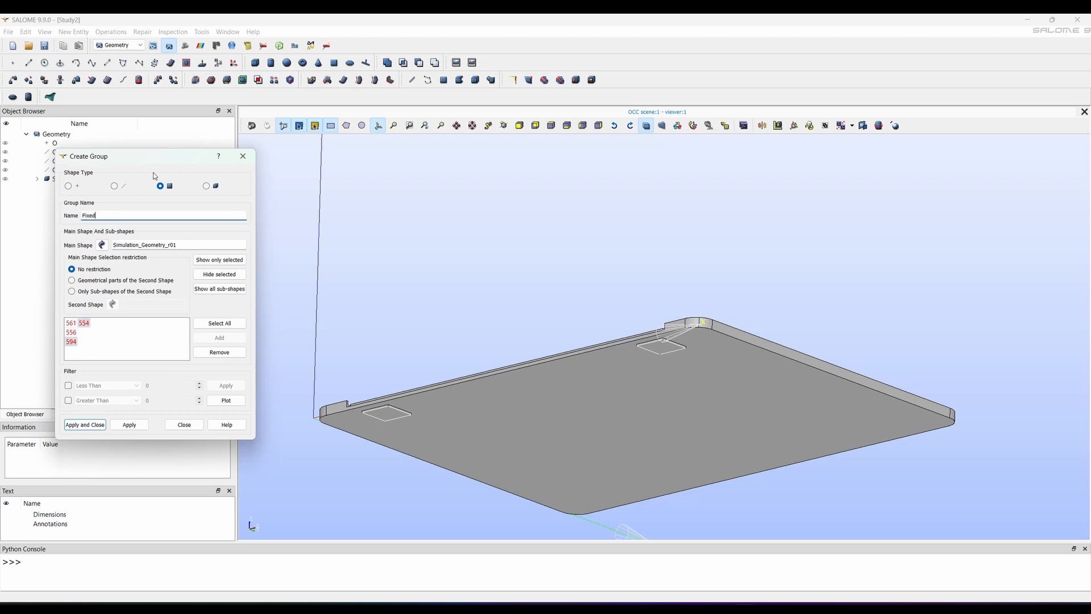
click(85, 424)
Step: Show the Simulation_Geometry_r01 body and the Force group together with the Fixed group in the viewer
ctrl+right_drag(509, 290, 478, 354)
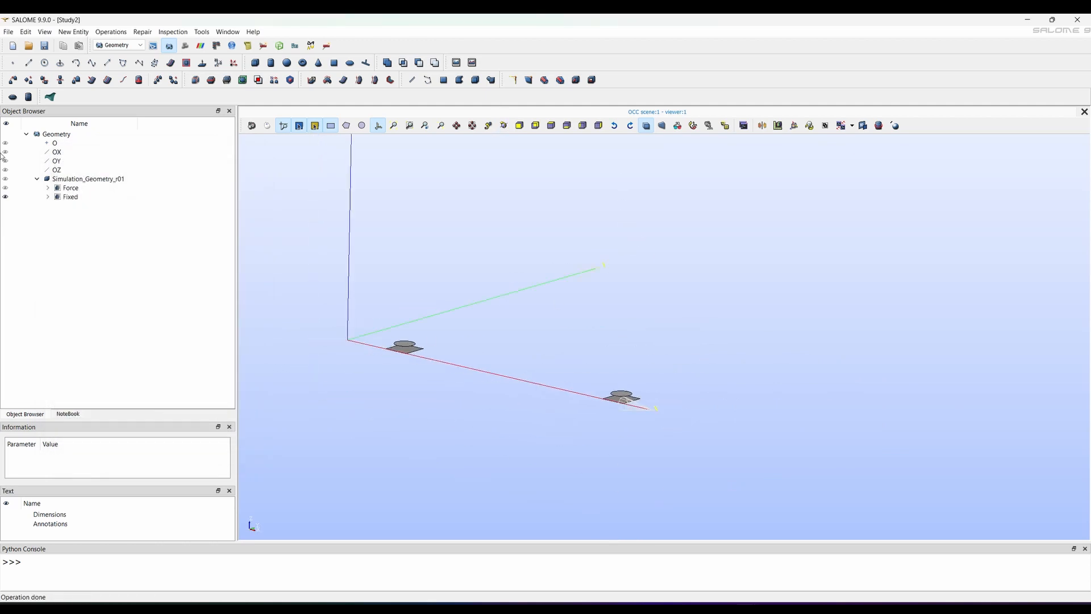
click(10, 190)
scroll(694, 288, up, 2)
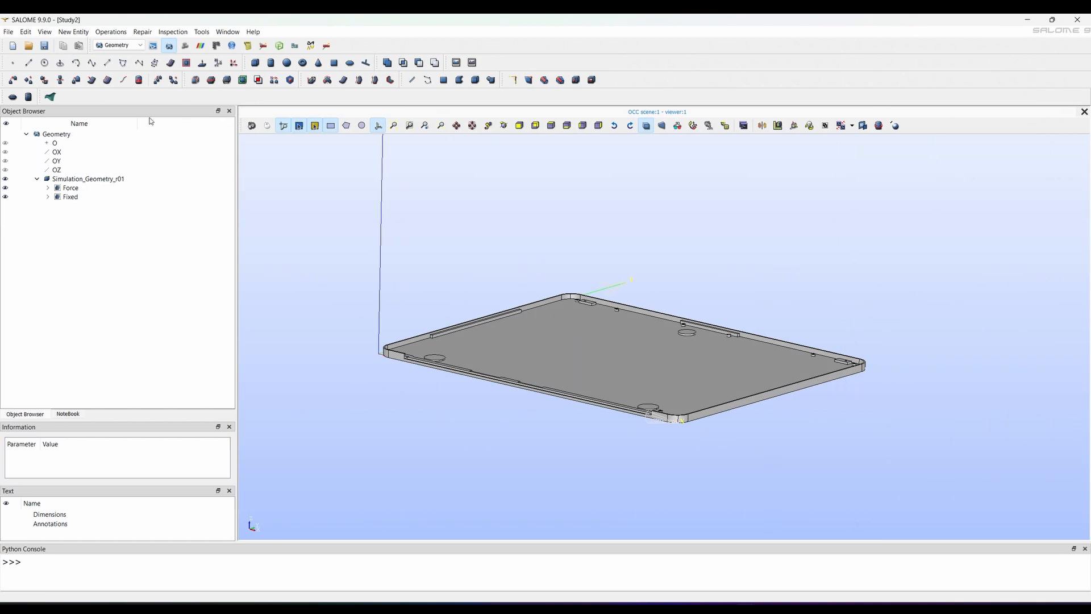
Step: Switch to the Mesh module and start a new mesh on Simulation_Geometry_r01 named Lid_Geometry_r01
click(100, 179)
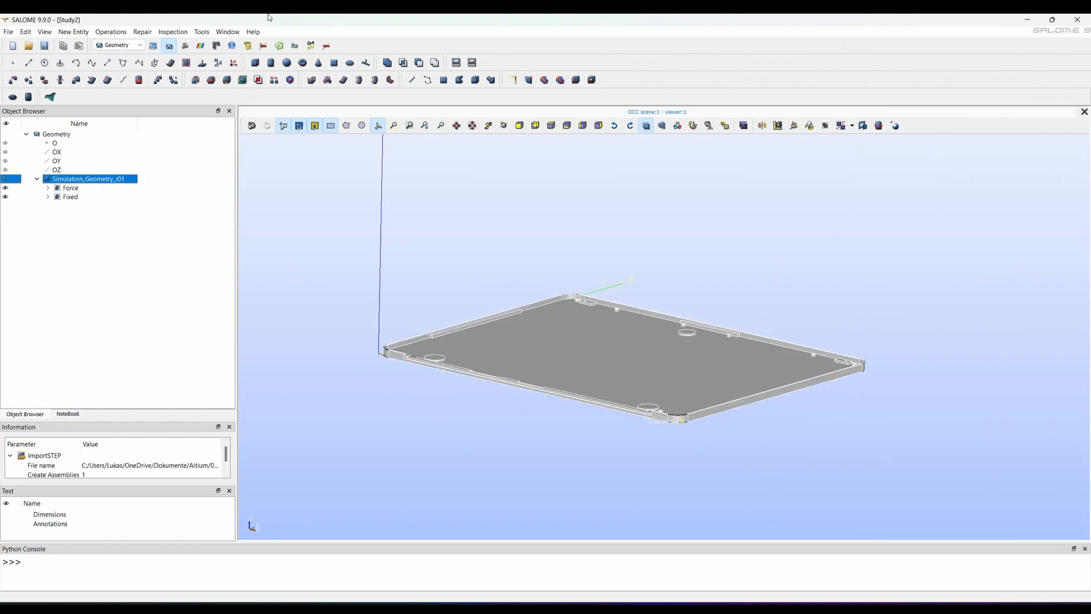
click(185, 45)
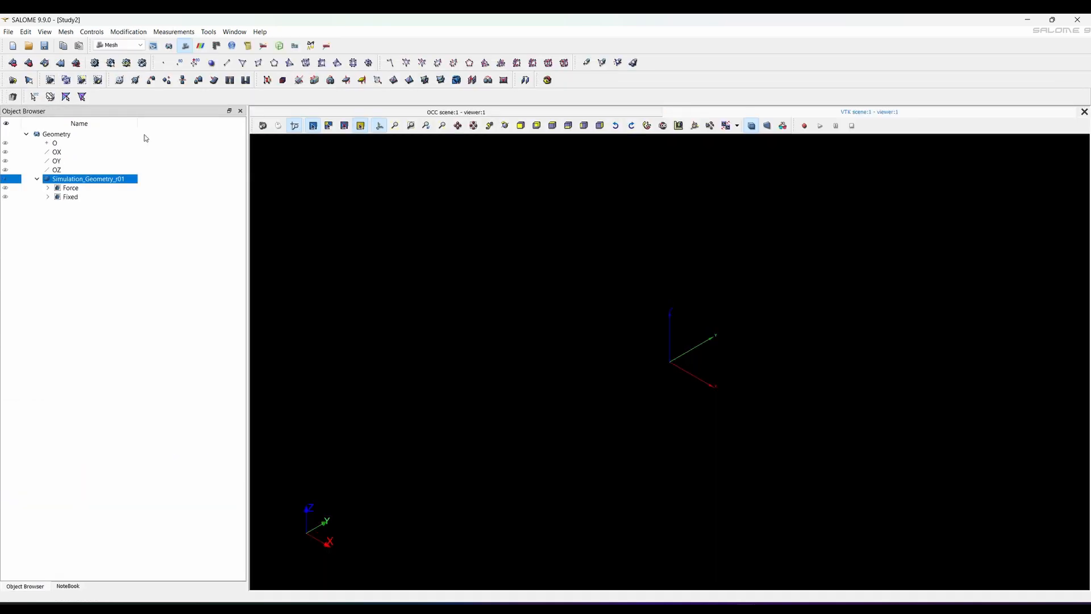
click(62, 33)
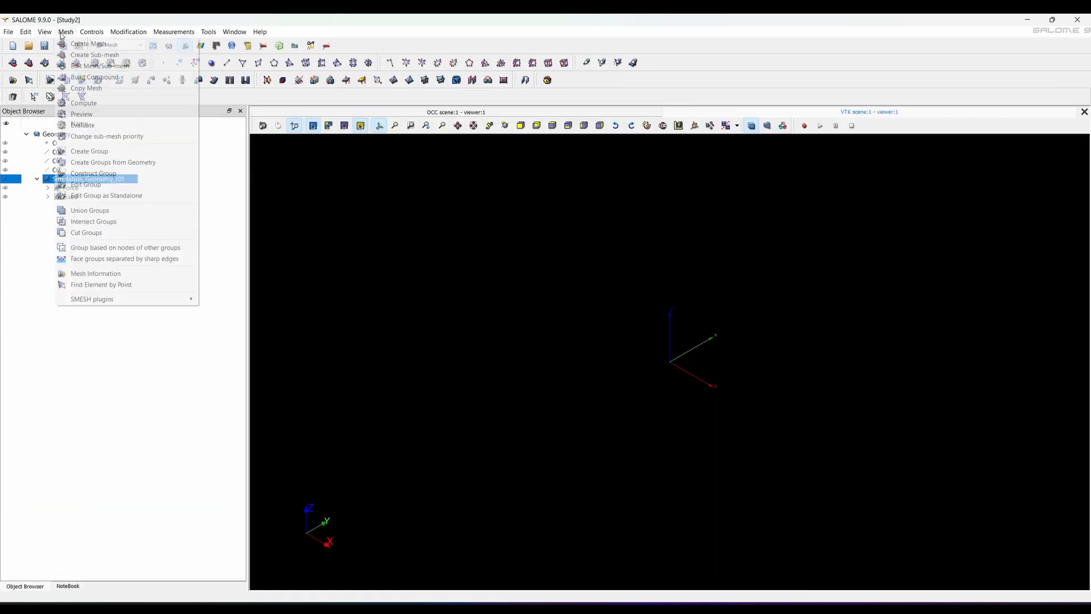
click(85, 44)
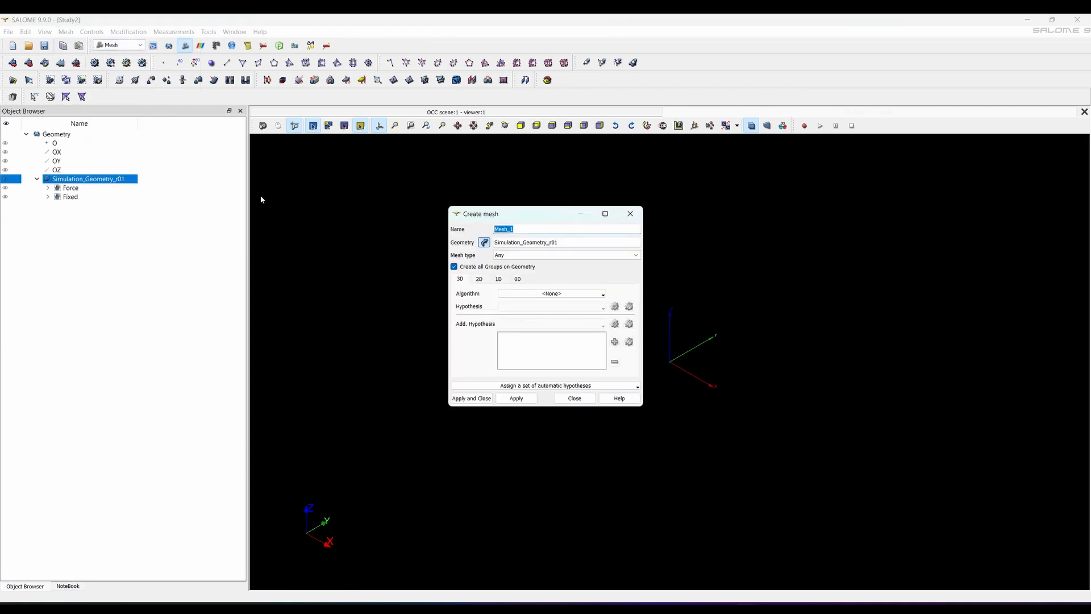
key(BackSpace)
text(Lid_Geome)
key(BackSpace)
key(BackSpace)
key(BackSpace)
key(BackSpace)
key(BackSpace)
text(Geometry_r01)
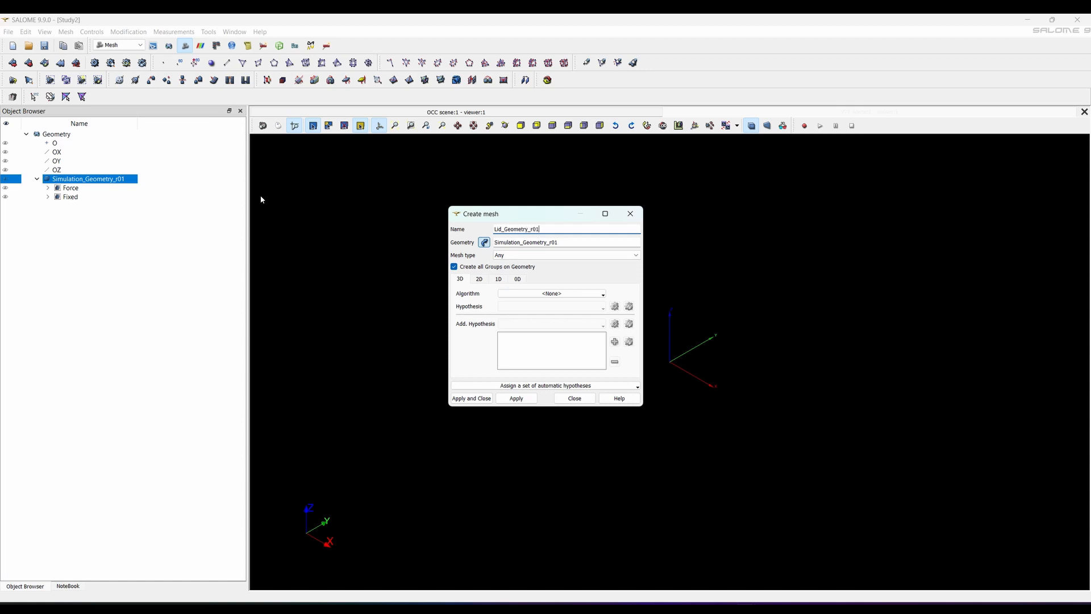
Step: Assign the NETGEN 1D-2D-3D algorithm and add a NETGEN 3D Parameters hypothesis named NETGEN 3D Parameters_Header
click(593, 297)
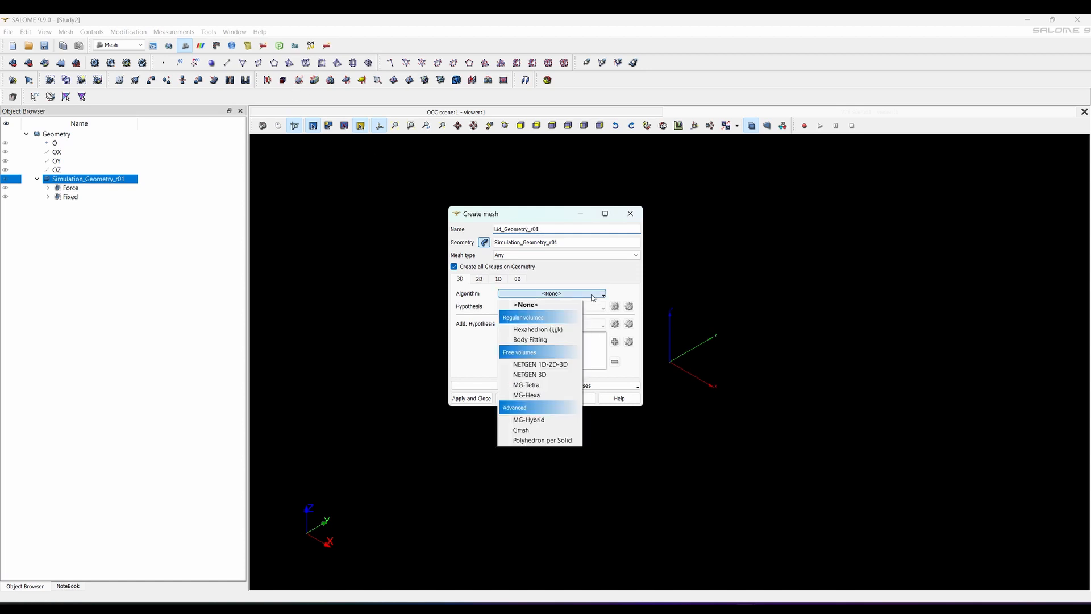
click(566, 365)
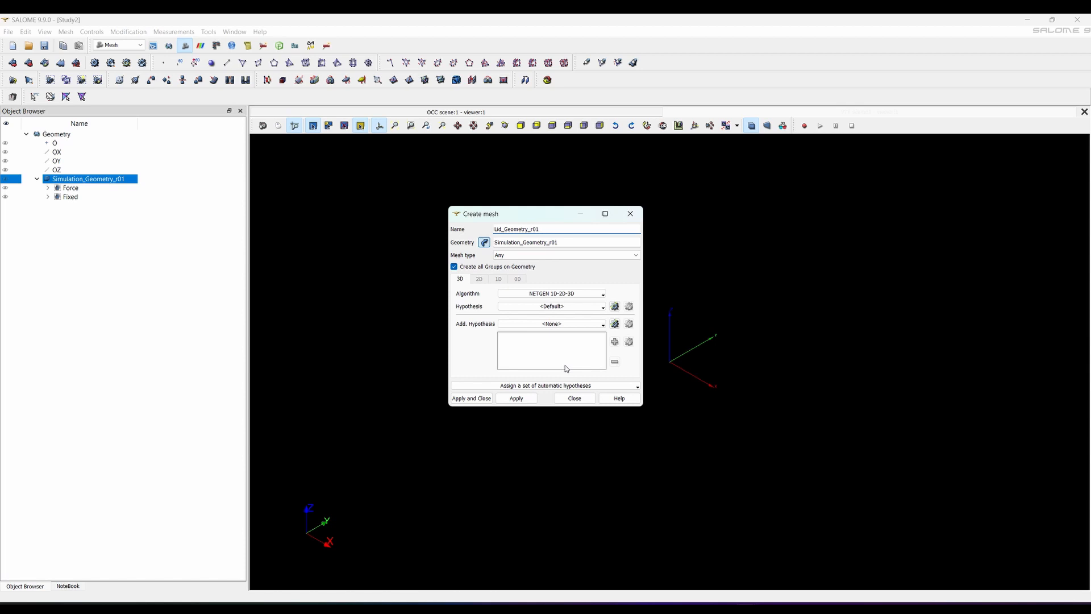
click(589, 308)
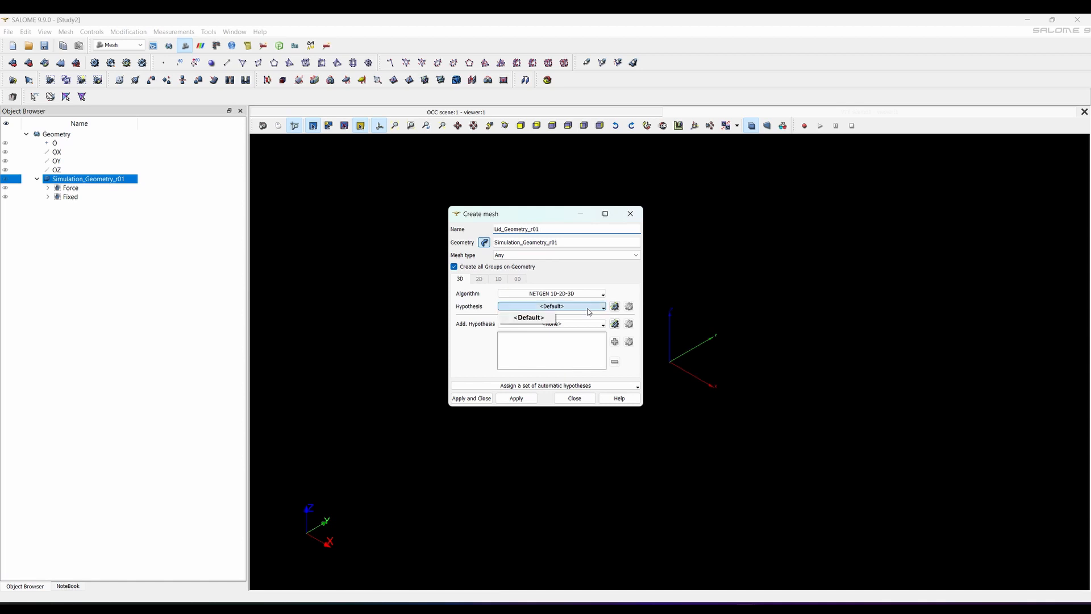
click(619, 306)
click(620, 306)
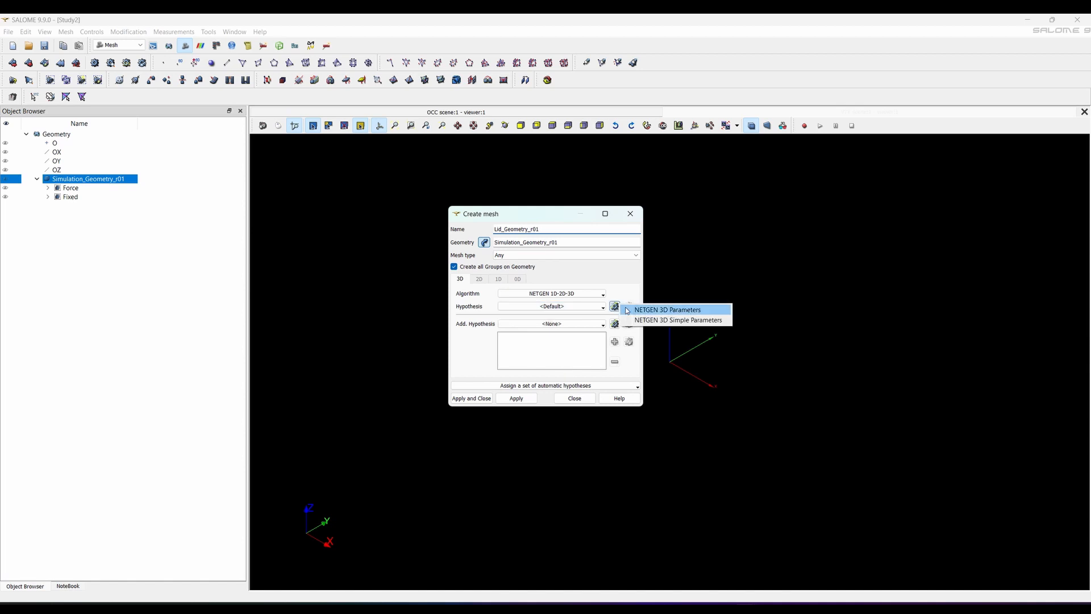
click(659, 311)
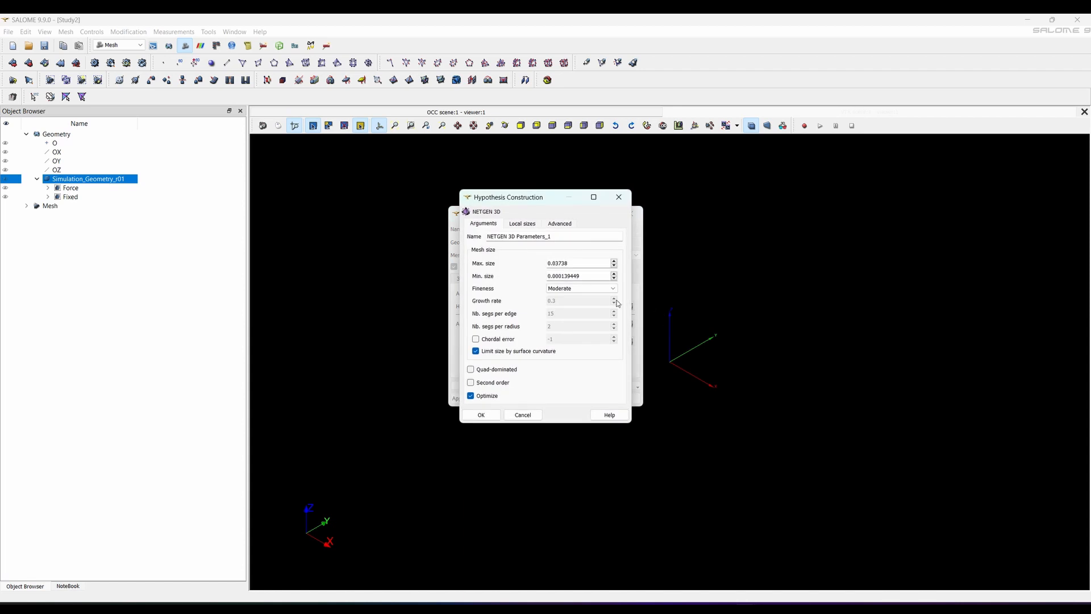
drag(552, 236, 549, 237)
key(BackSpace)
text(Header)
Step: Set the hypothesis's maximum size to 0.008 and minimum size to 0.0001, and create the mesh definition
click(579, 275)
click(579, 289)
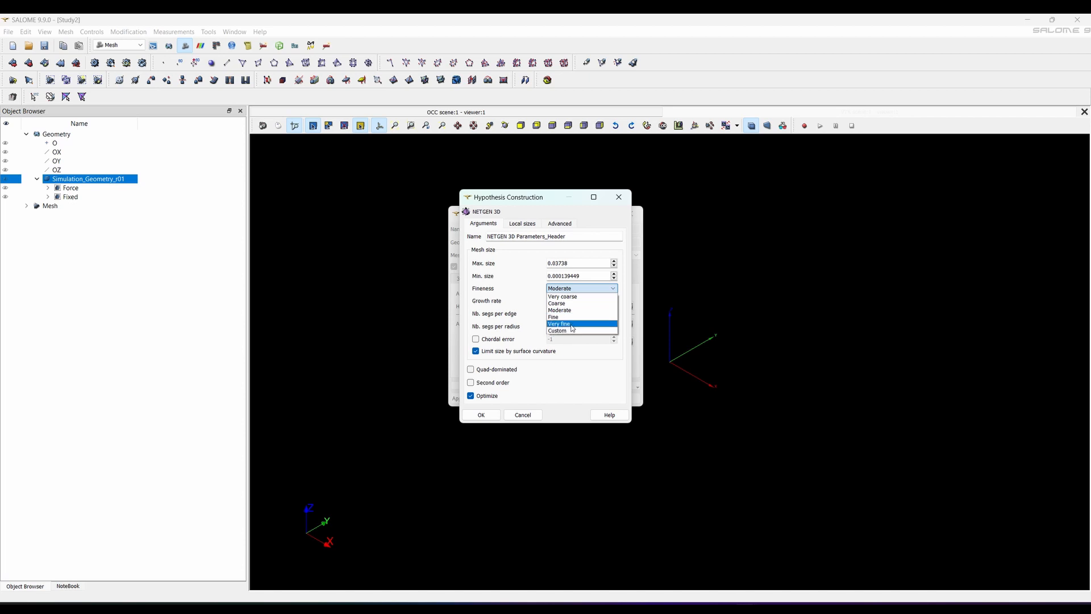
click(577, 261)
double_click(577, 261)
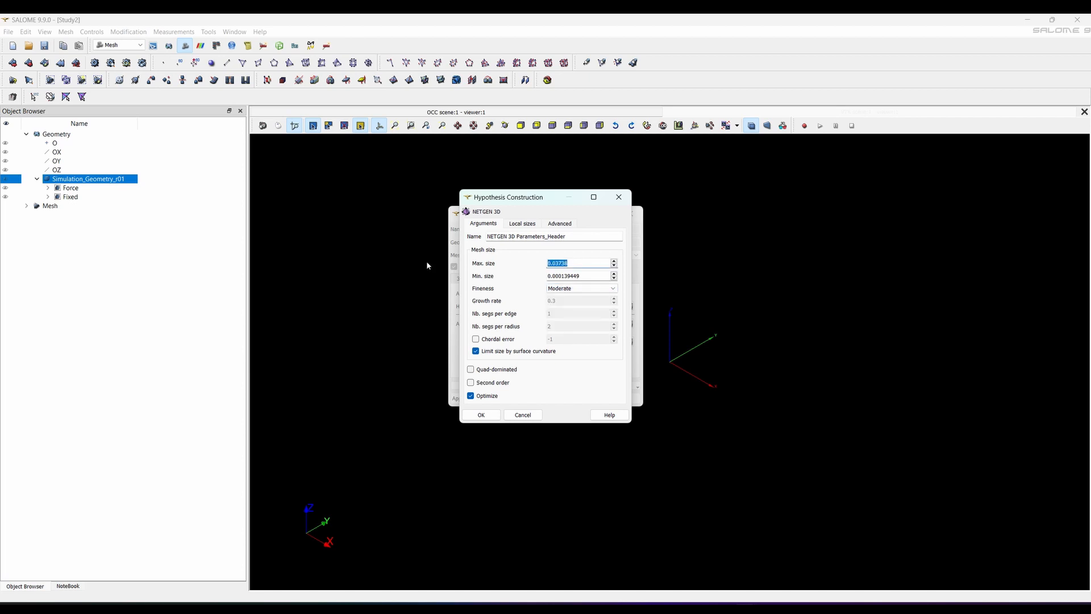
text(0.008)
key(Tab)
text(0.0001)
click(483, 416)
click(477, 402)
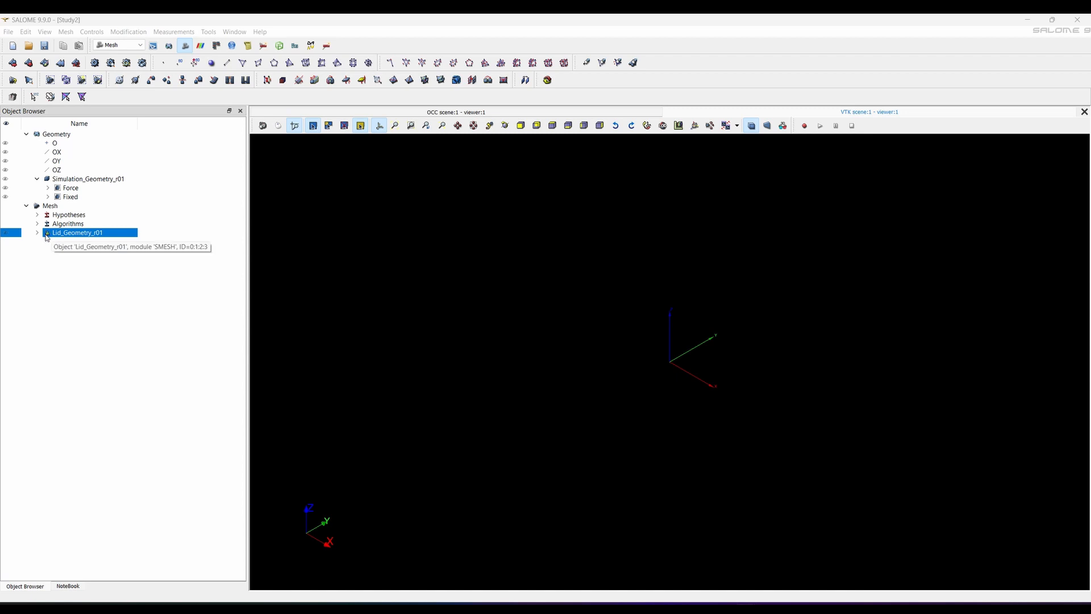
Step: Compute the Lid_Geometry_r01 mesh and inspect it in the viewer
right_click(66, 232)
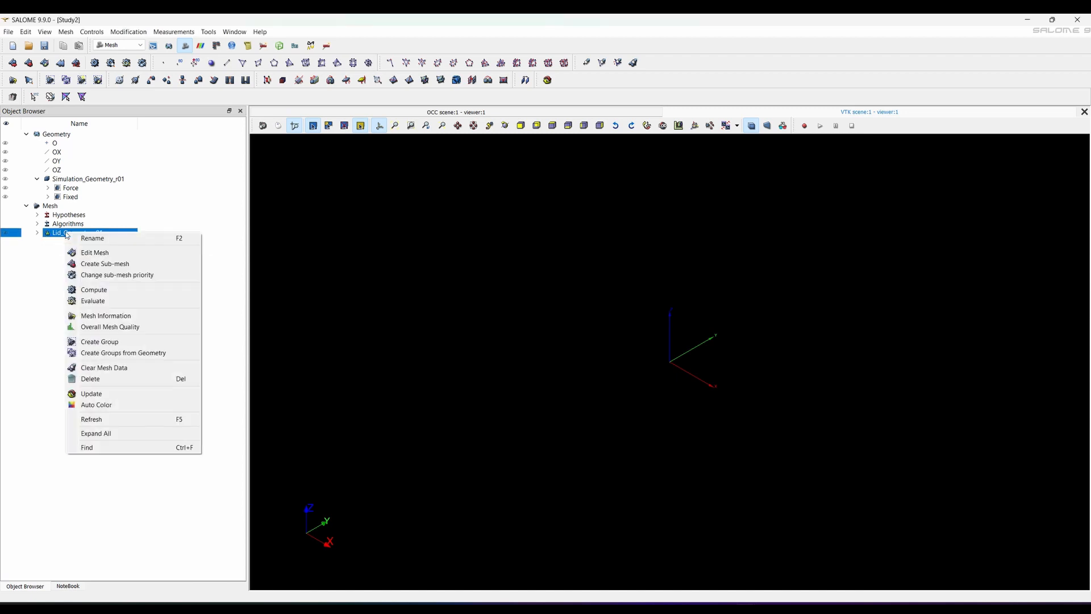
click(127, 292)
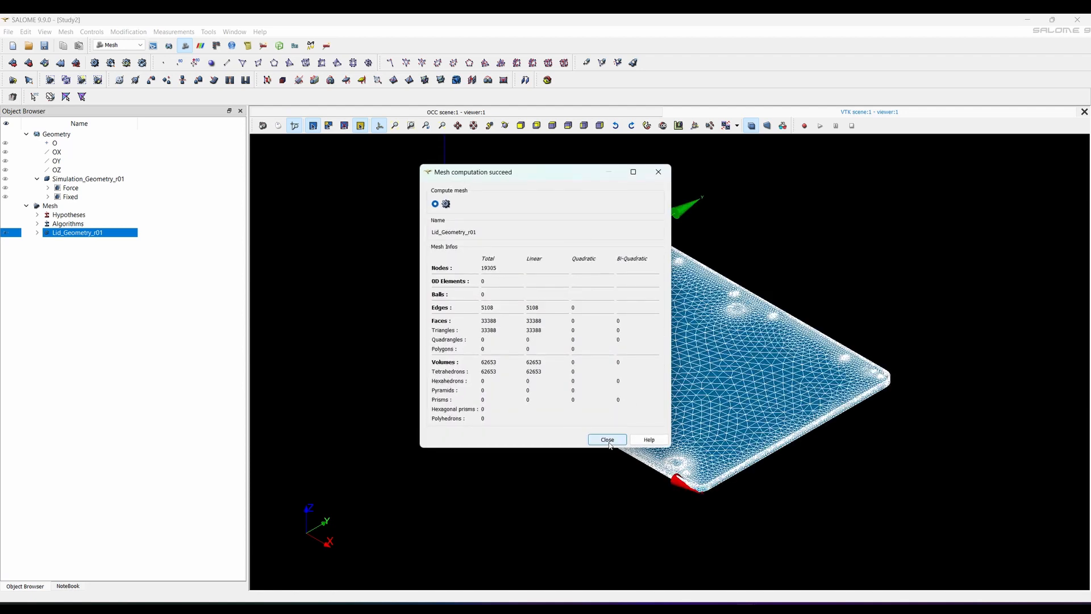
click(608, 440)
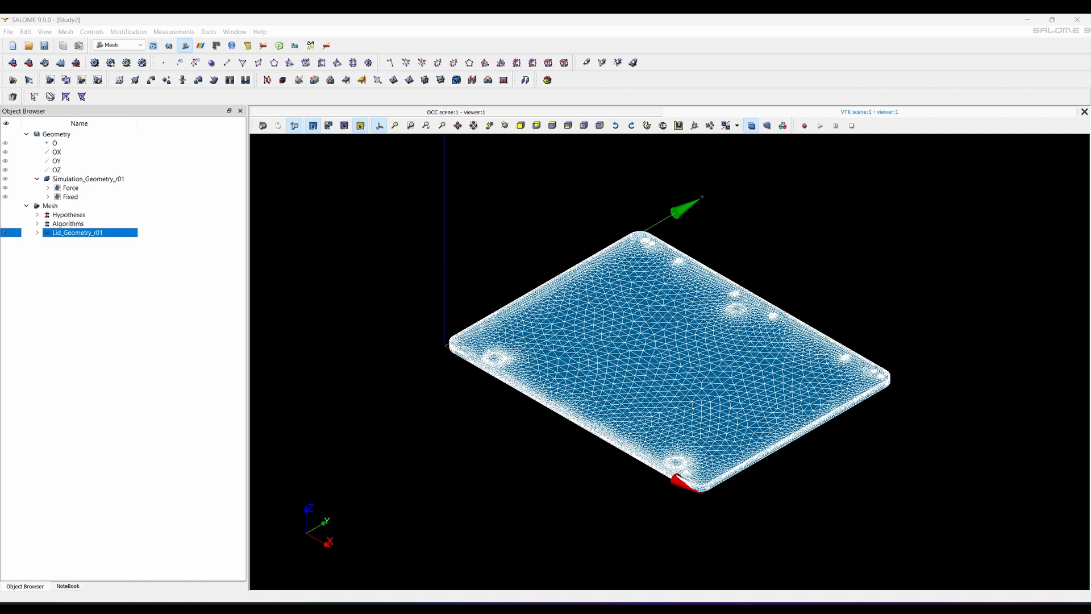
click(811, 312)
scroll(809, 313, up, 5)
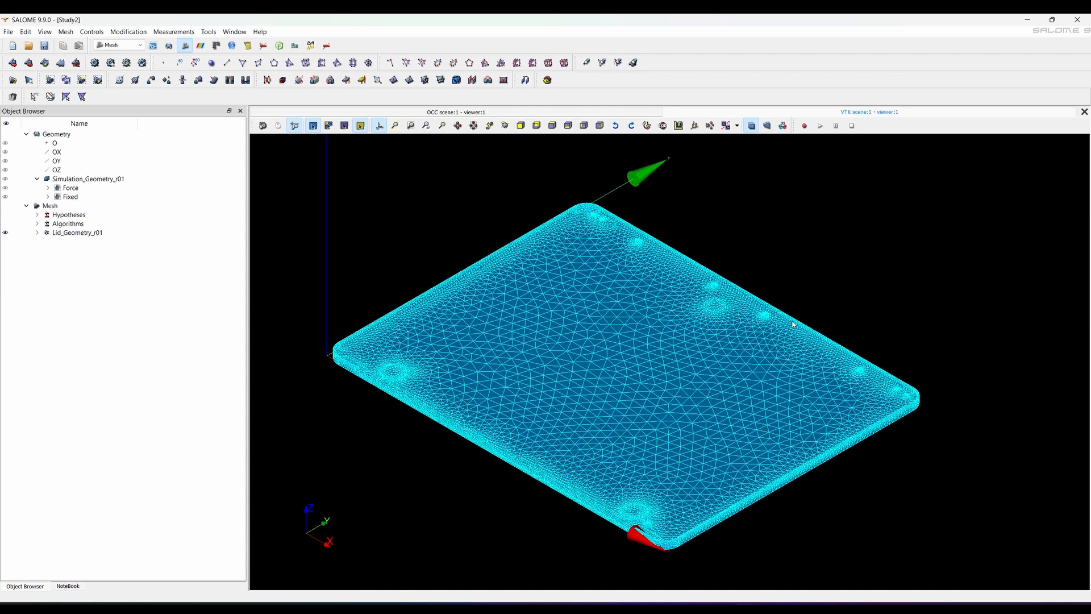
ctrl+middle_drag(679, 320, 728, 300)
Step: Hide the full lid mesh and check the Force and Fixed face groups one at a time in the viewer
click(37, 233)
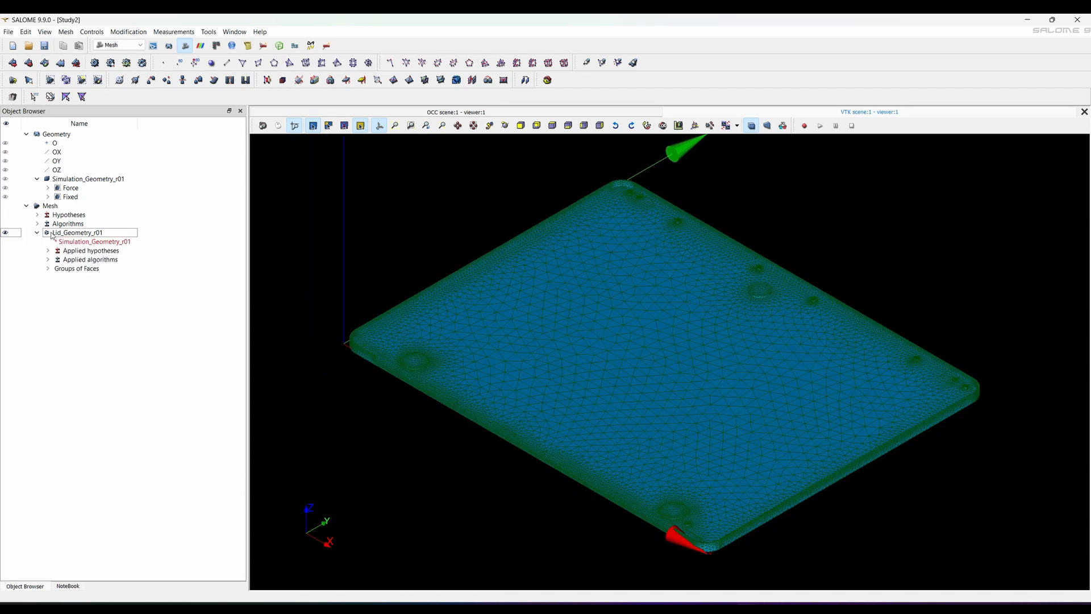
click(48, 268)
click(5, 233)
click(5, 278)
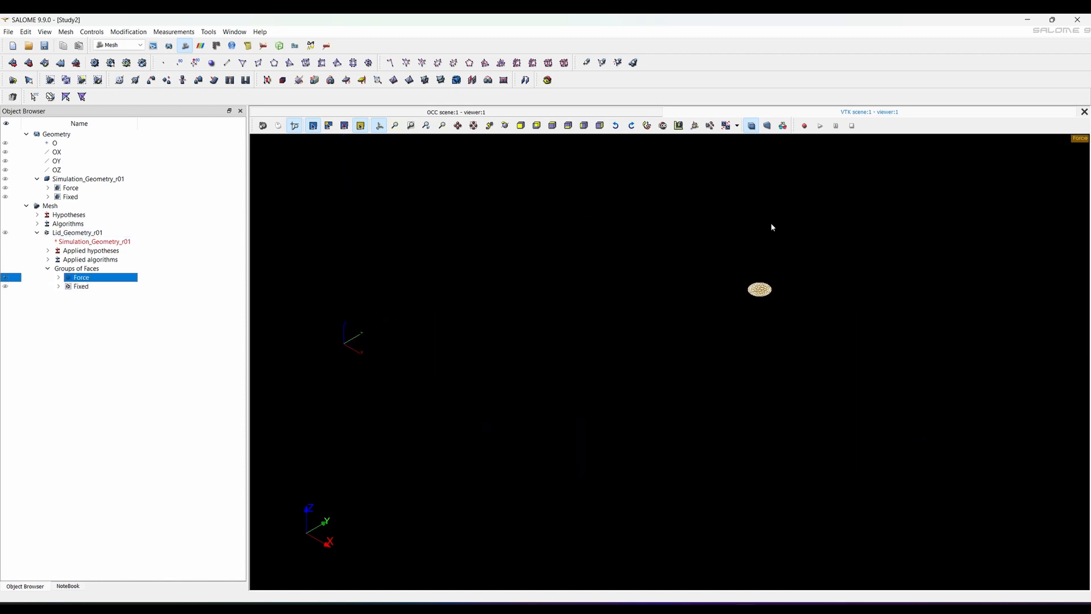
click(5, 278)
click(5, 286)
scroll(414, 424, up, 1)
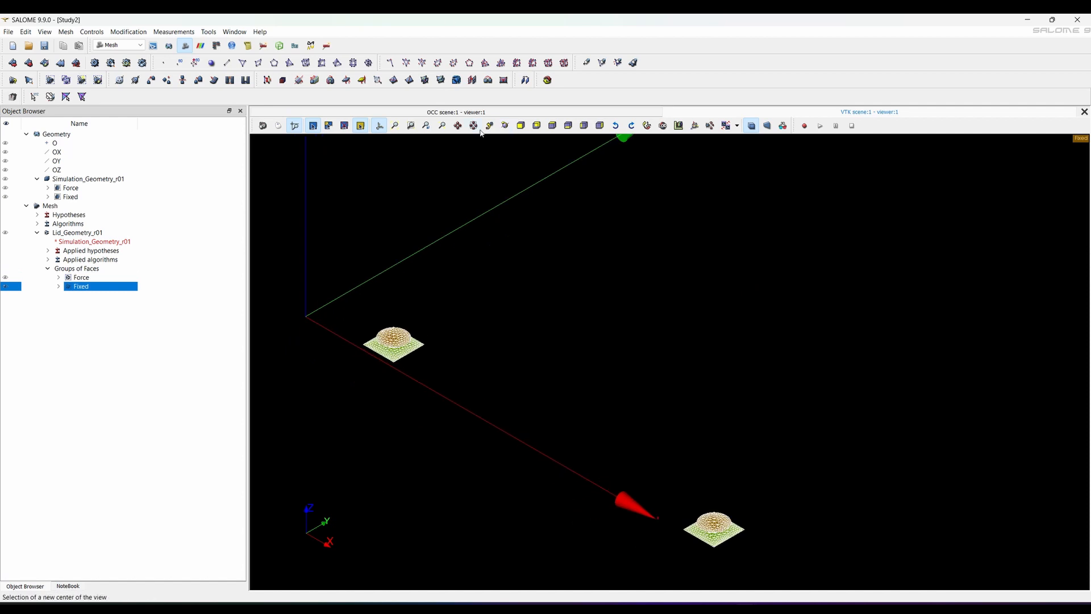
scroll(524, 321, down, 1)
scroll(525, 321, down, 1)
Step: Export the Lid_Geometry_r01 mesh, switch to ElmerGUI, and load the exported mesh file there
right_click(91, 235)
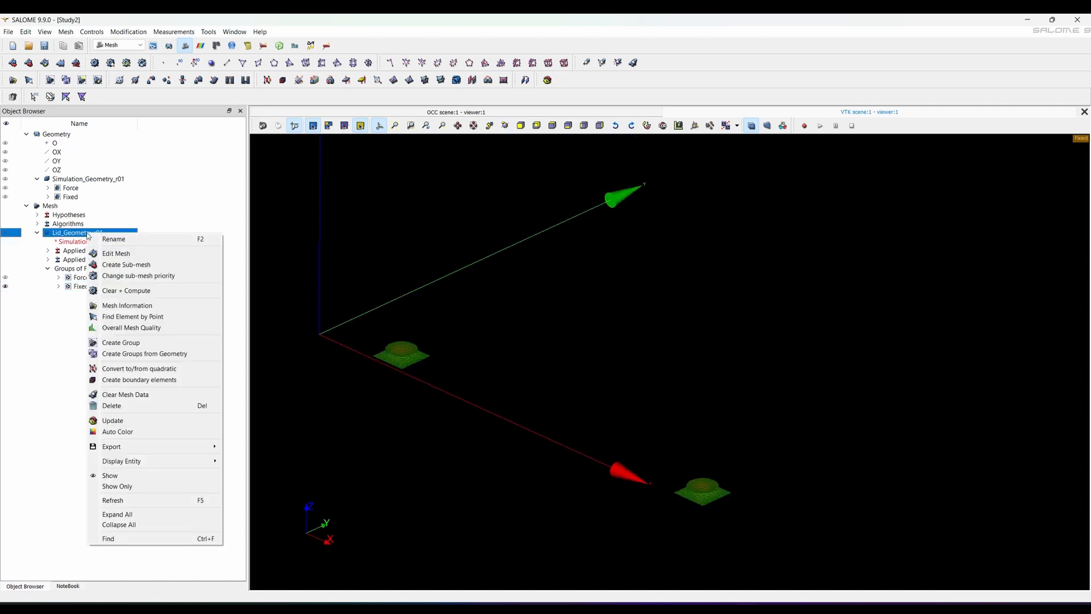
mouse_move(201, 451)
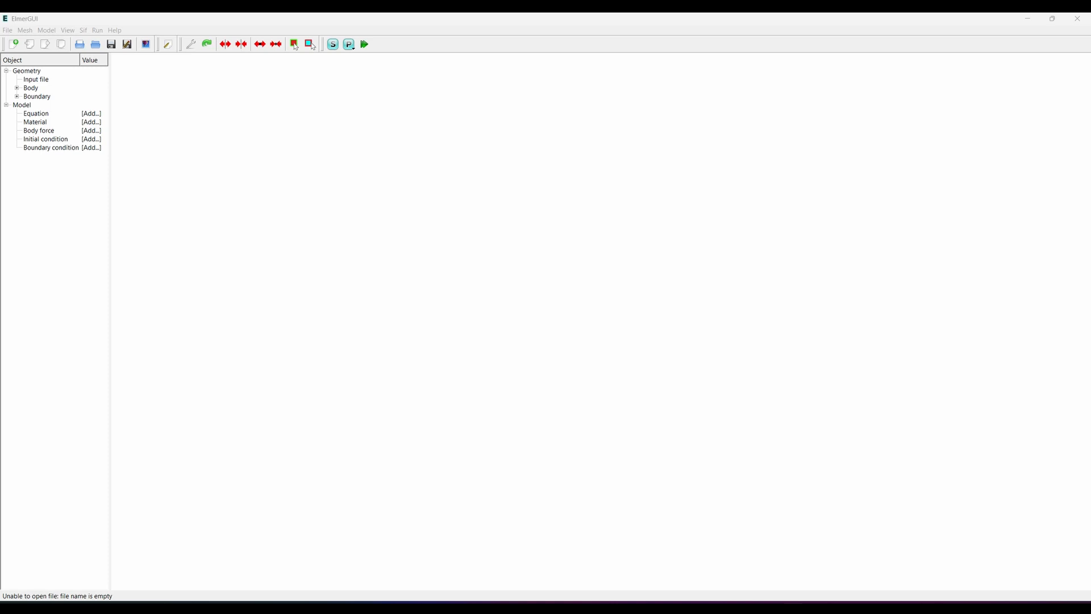
click(8, 32)
click(35, 107)
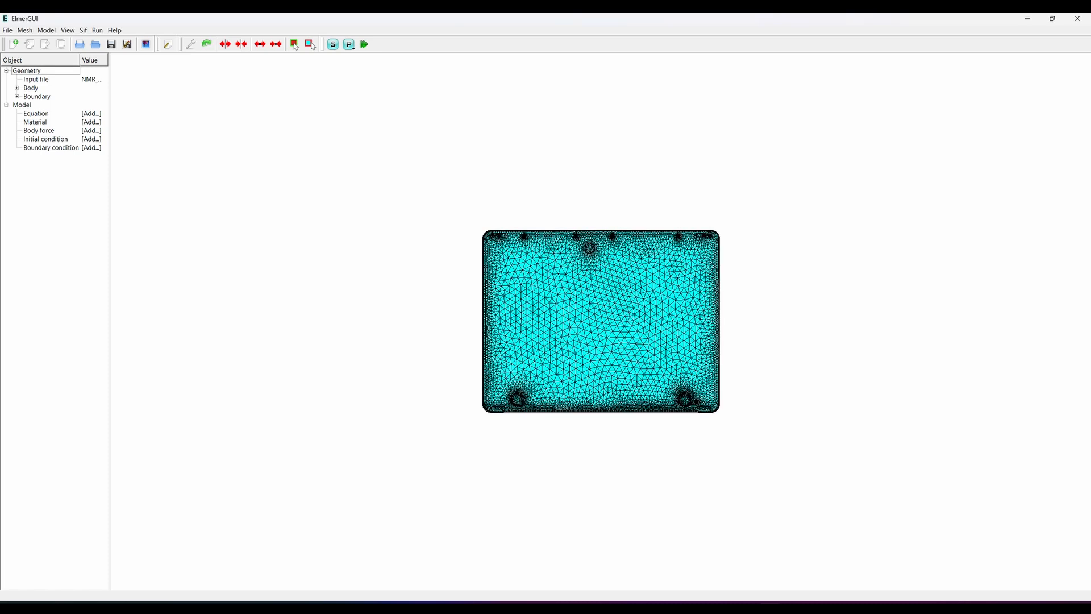
Step: Set the model's simulation type to Steady state and apply the simulation setup
click(91, 114)
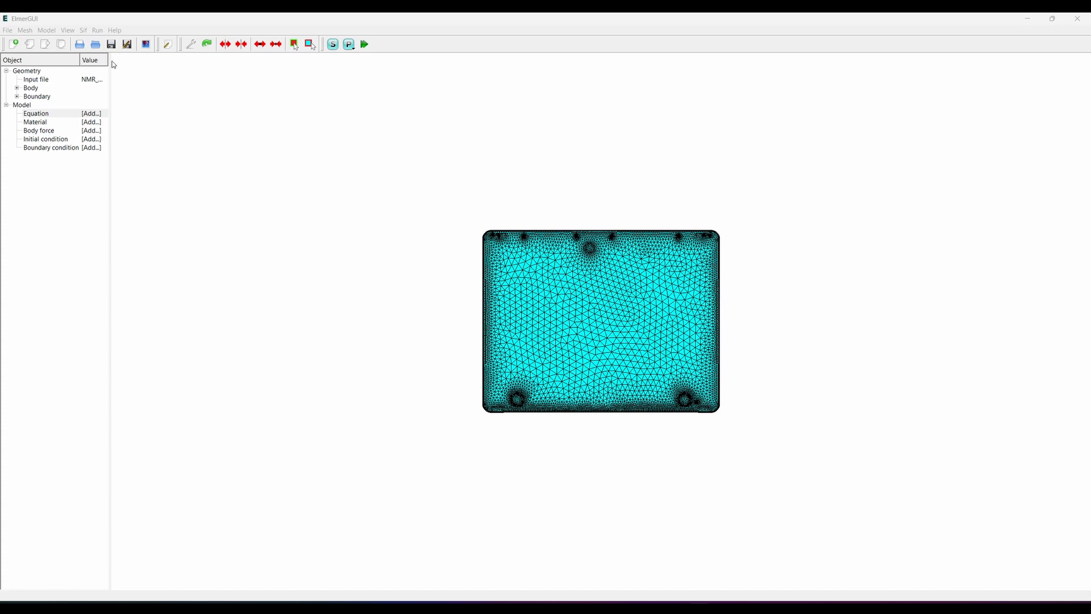
click(47, 30)
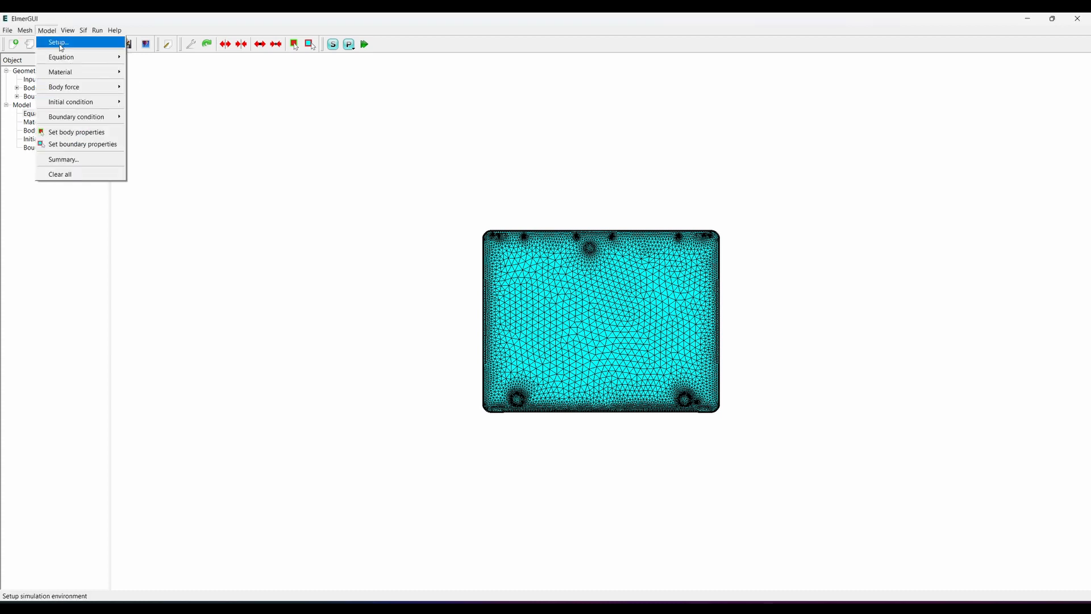
click(61, 45)
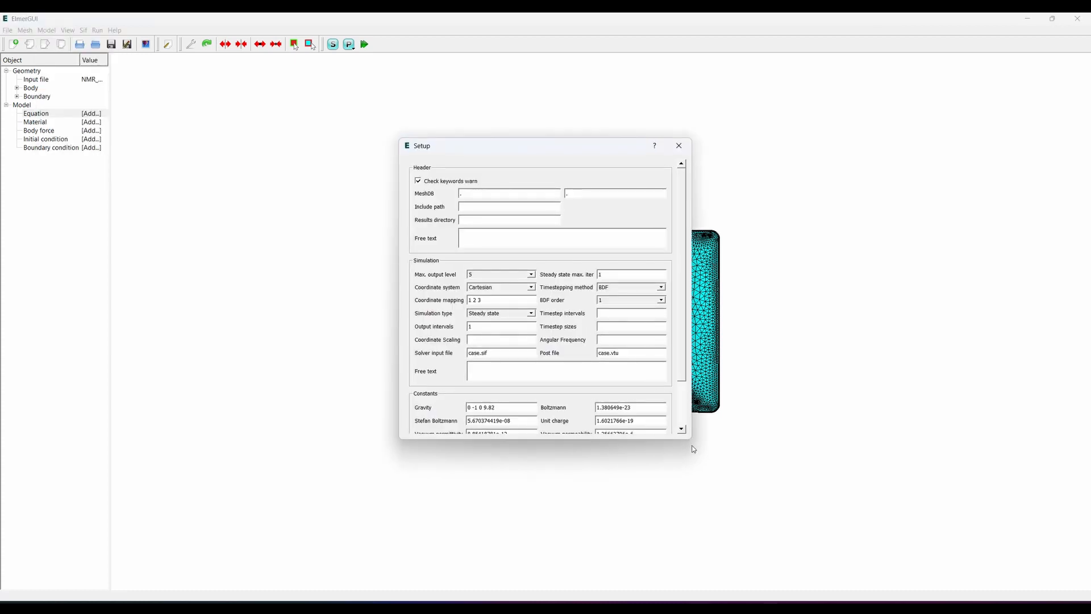
drag(691, 439, 724, 486)
click(549, 314)
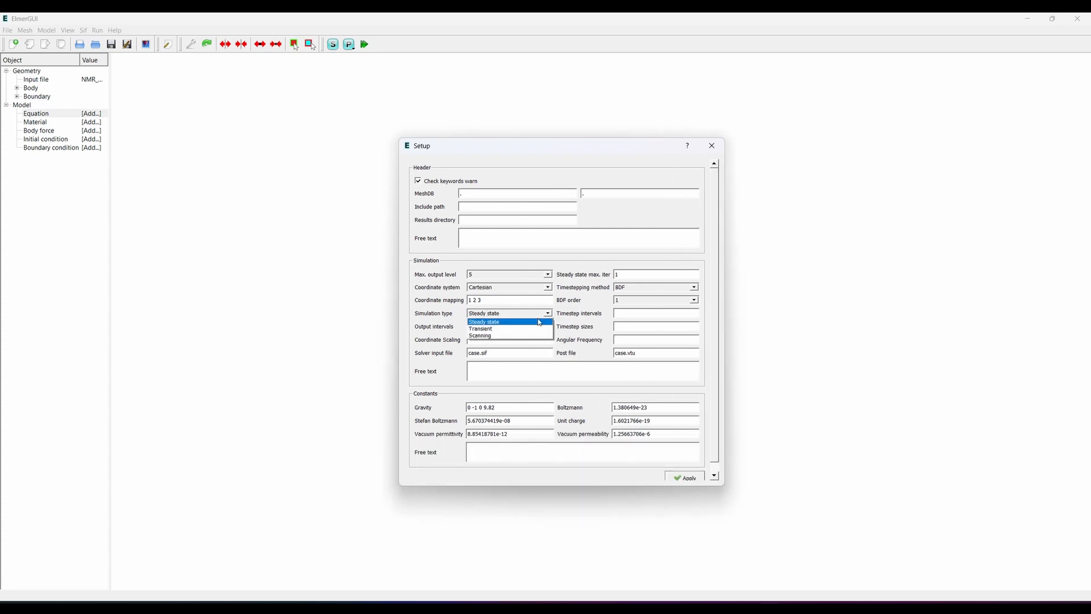
click(529, 330)
click(540, 314)
click(527, 323)
click(631, 330)
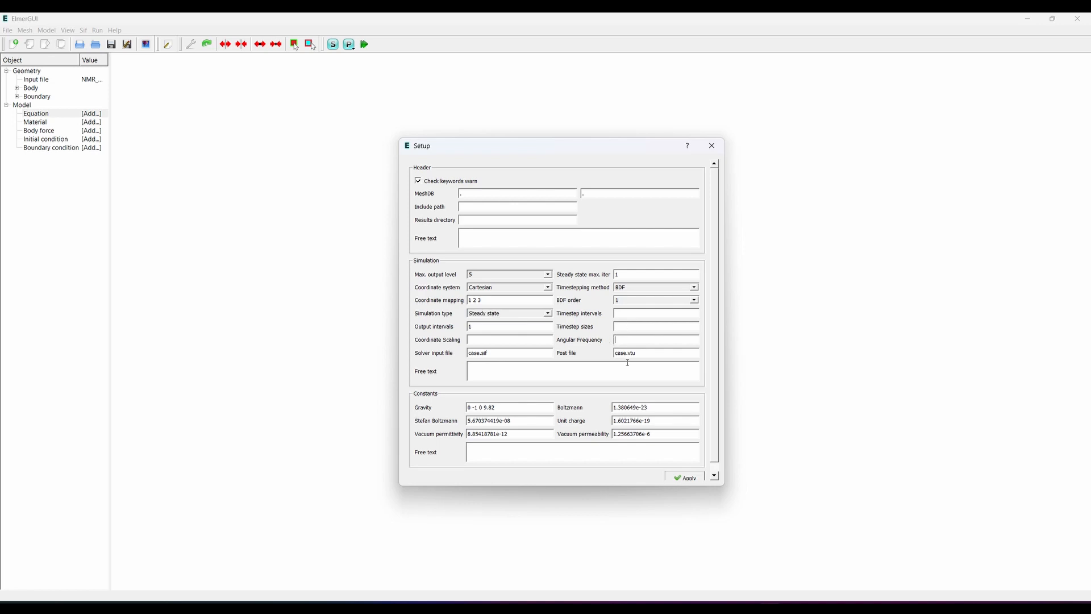
click(684, 478)
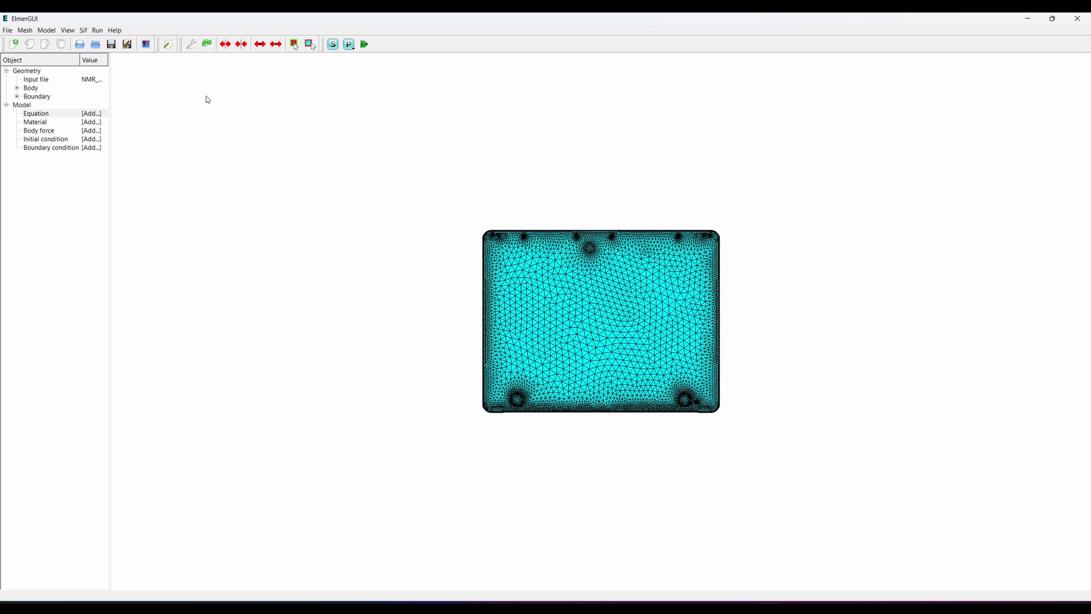
Step: Add an equation named Elasticity with Linear elasticity active, applied to Body Property 1
click(52, 31)
mouse_move(59, 58)
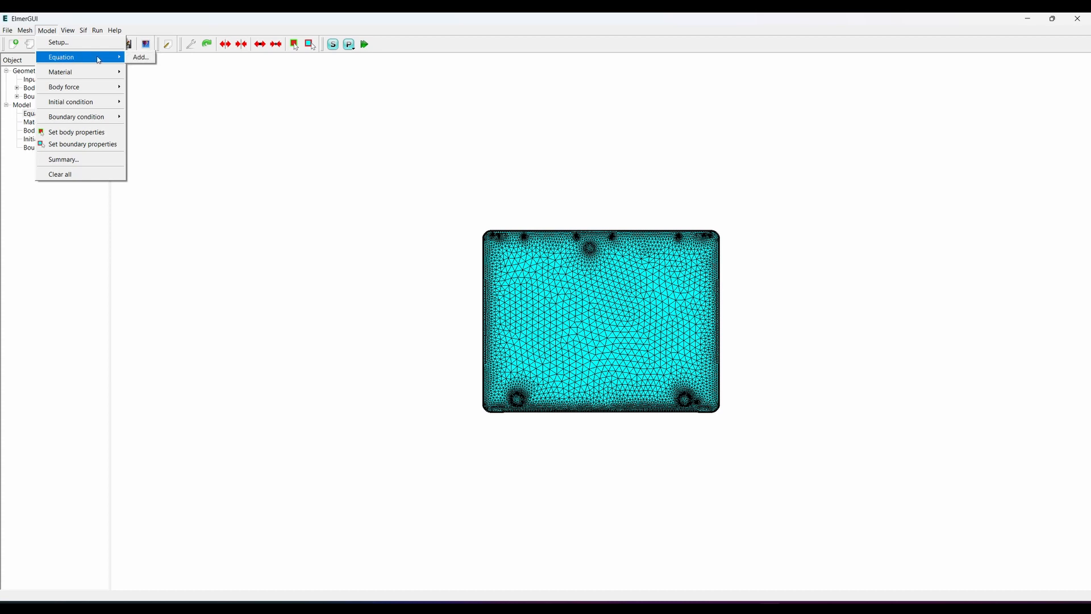
click(140, 58)
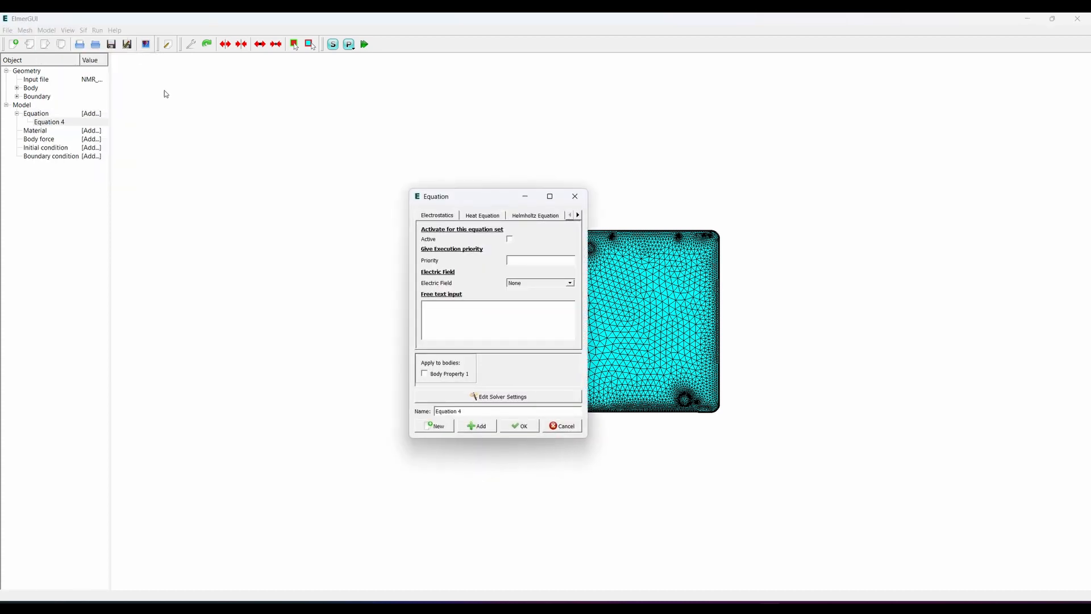
drag(589, 440, 874, 510)
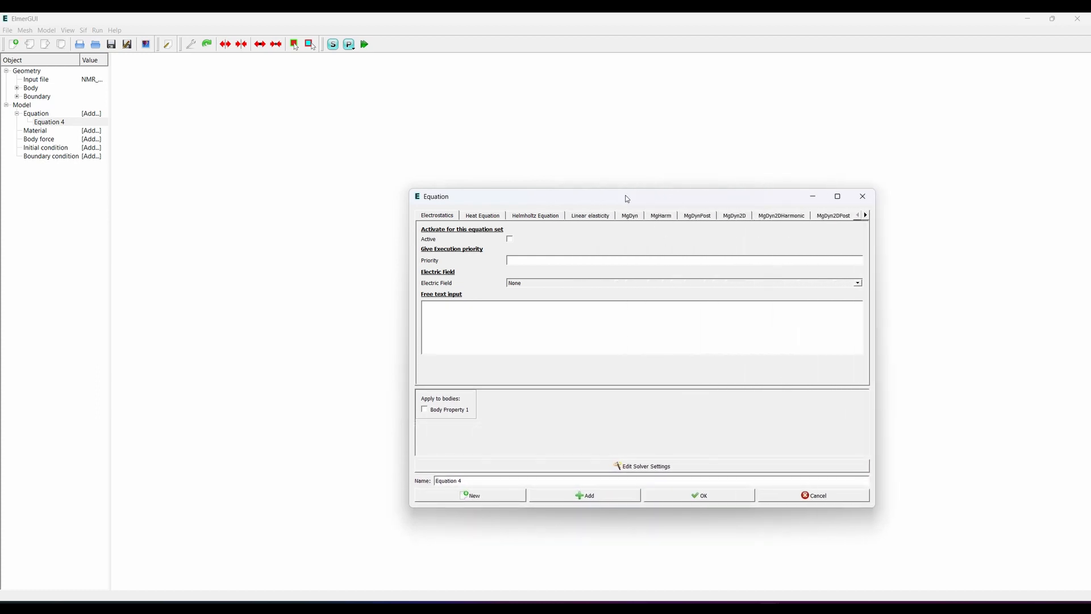
drag(622, 200, 500, 146)
drag(757, 230, 778, 230)
click(471, 162)
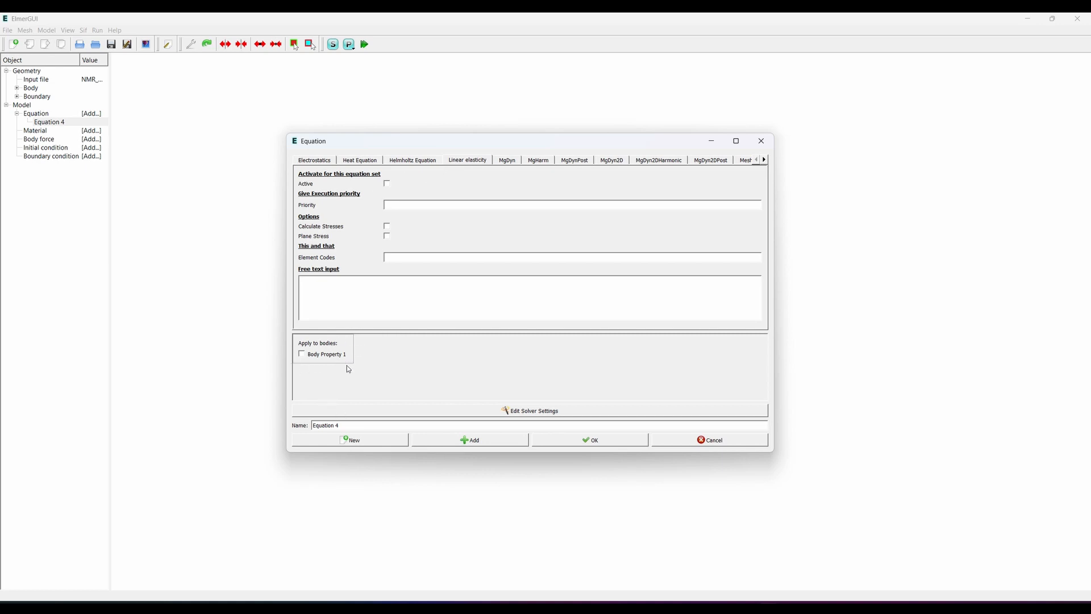
click(303, 355)
click(387, 183)
drag(380, 423, 260, 415)
text(Elasticity)
Step: Toggle Eigen Analysis in the solver settings of the Linear elasticity equation and apply those settings
click(538, 412)
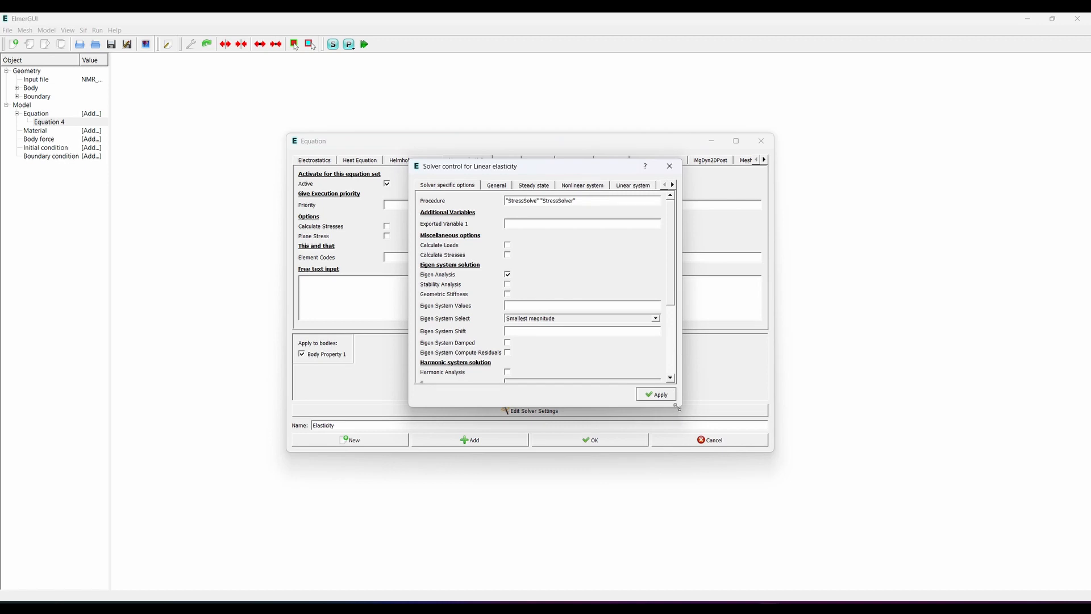
drag(681, 407, 797, 427)
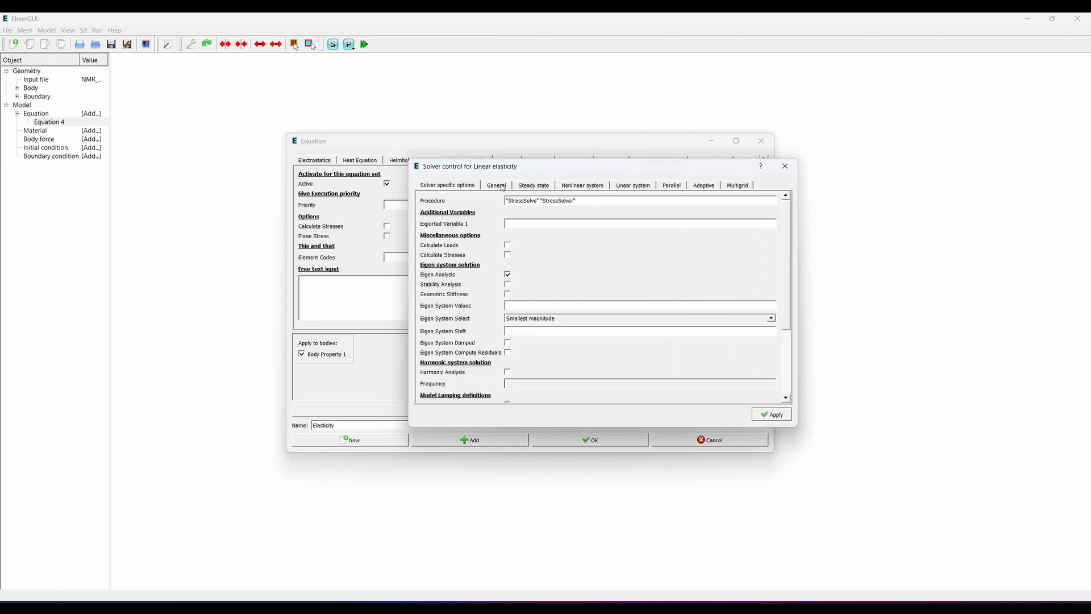
click(631, 185)
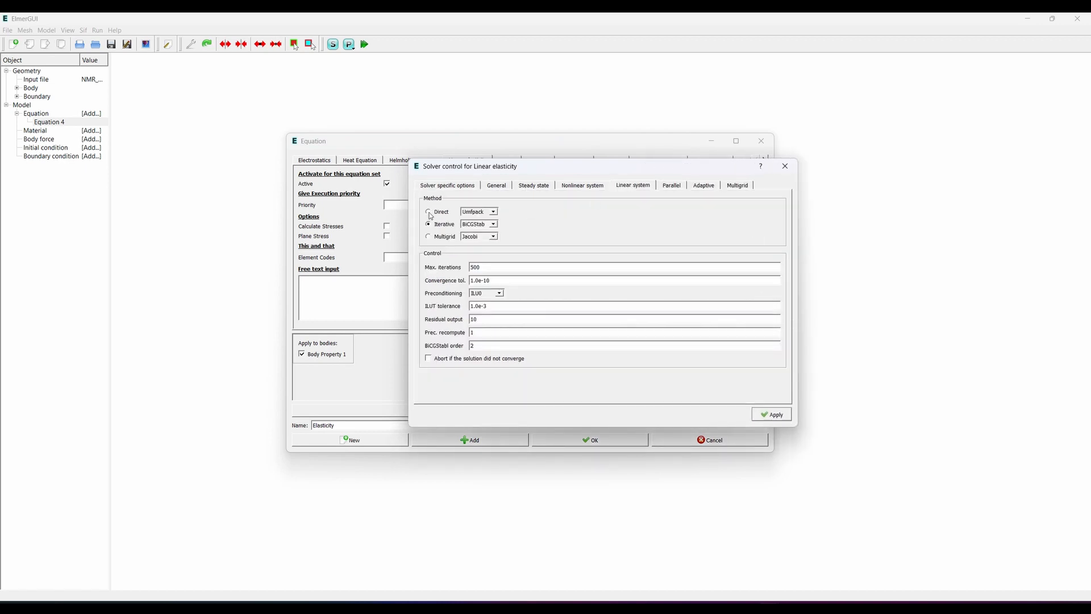
click(433, 186)
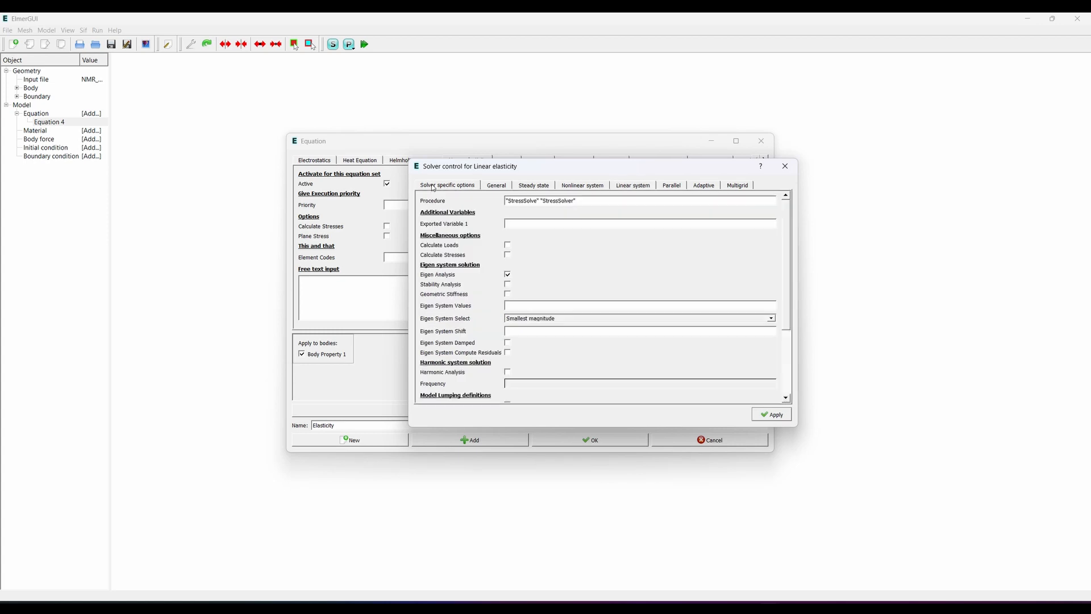
click(508, 276)
click(773, 414)
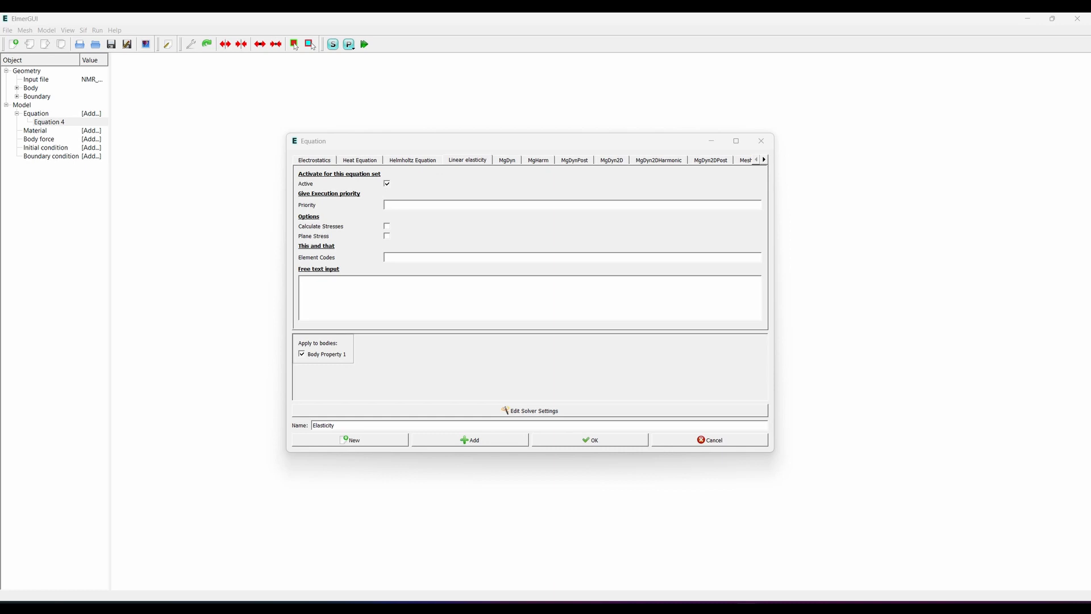
Step: Add the free text line Element = "p:2" to the Elasticity equation and confirm the equation
click(348, 283)
text(Element = "p:2")
drag(350, 284, 299, 284)
click(350, 281)
click(375, 288)
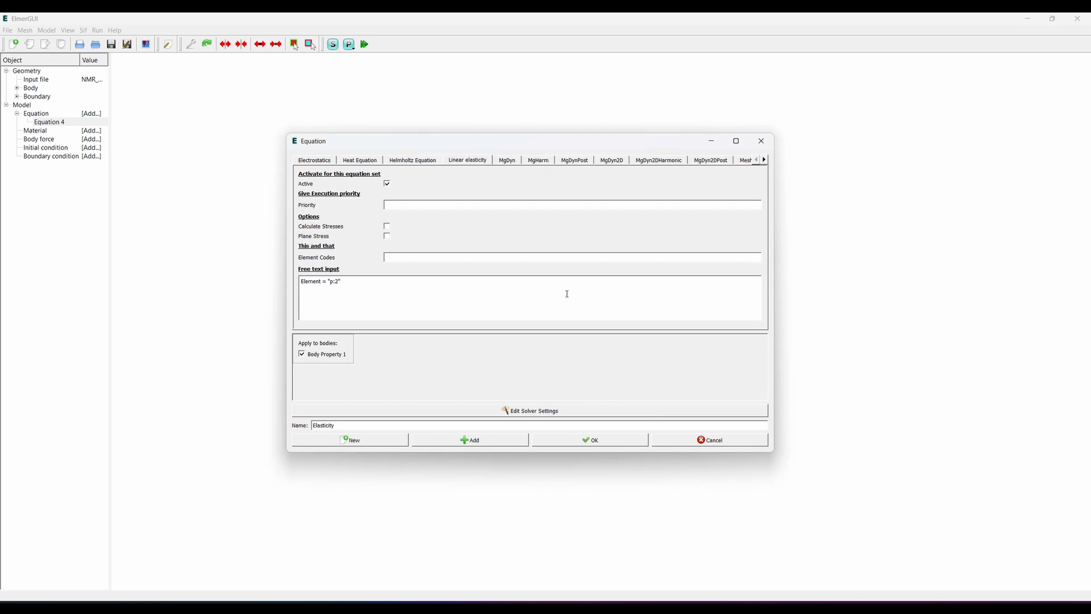
click(622, 444)
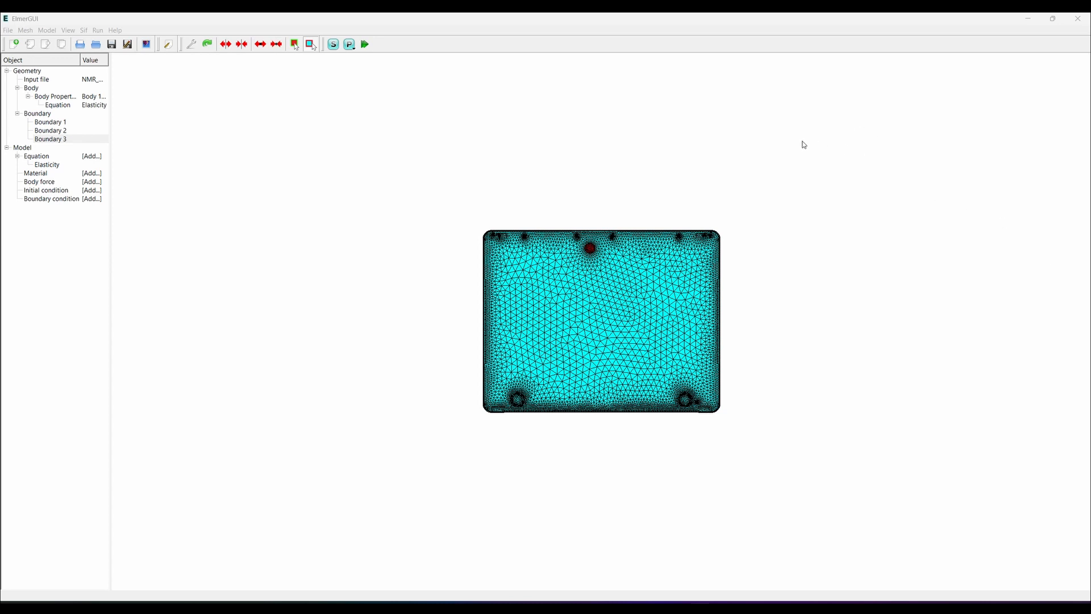
Step: Add a material applied to Body Property 1 and load Aluminium (generic) into it from the material library
click(52, 31)
mouse_move(55, 73)
click(142, 72)
drag(585, 431, 698, 431)
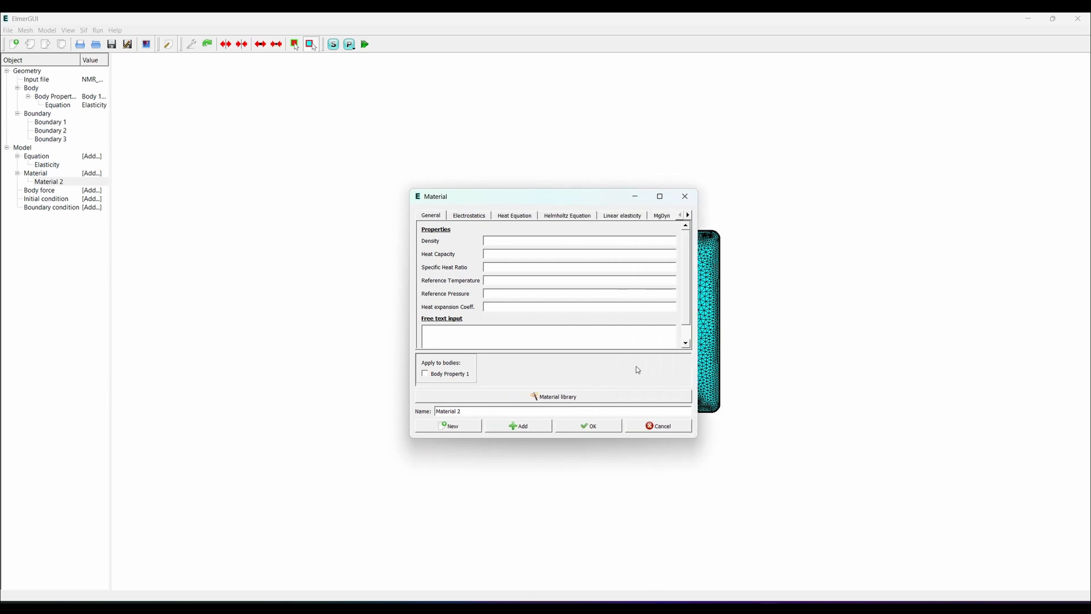
drag(503, 197, 441, 172)
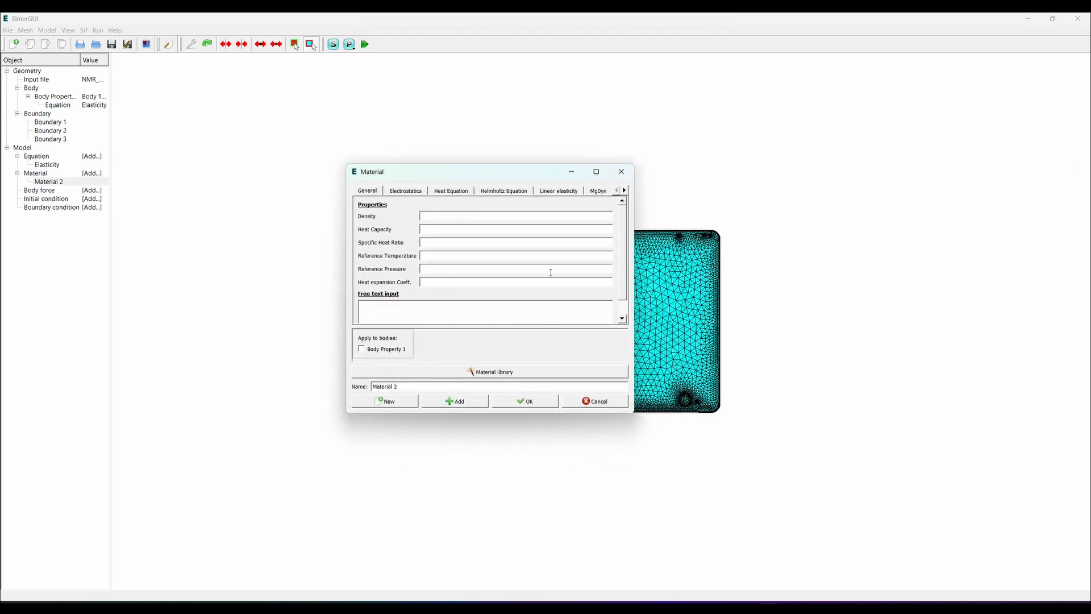
drag(631, 416, 719, 438)
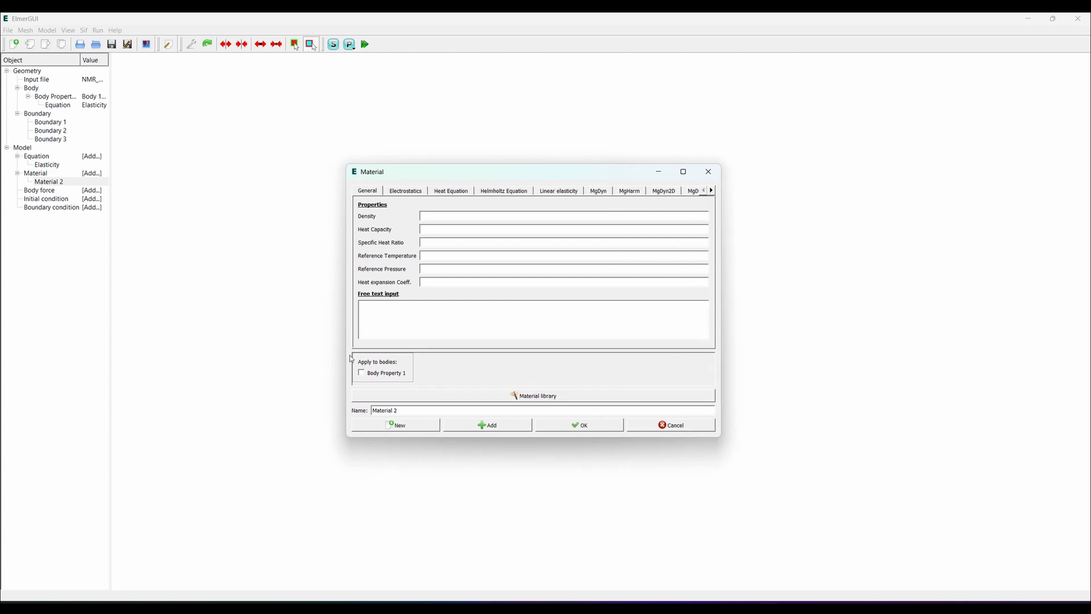
click(362, 373)
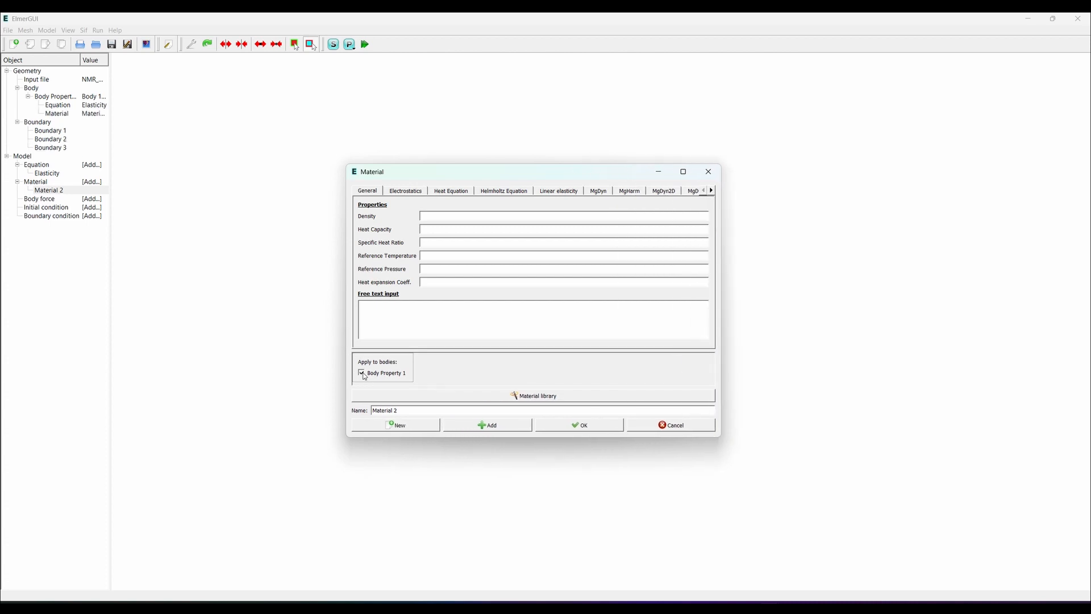
click(470, 398)
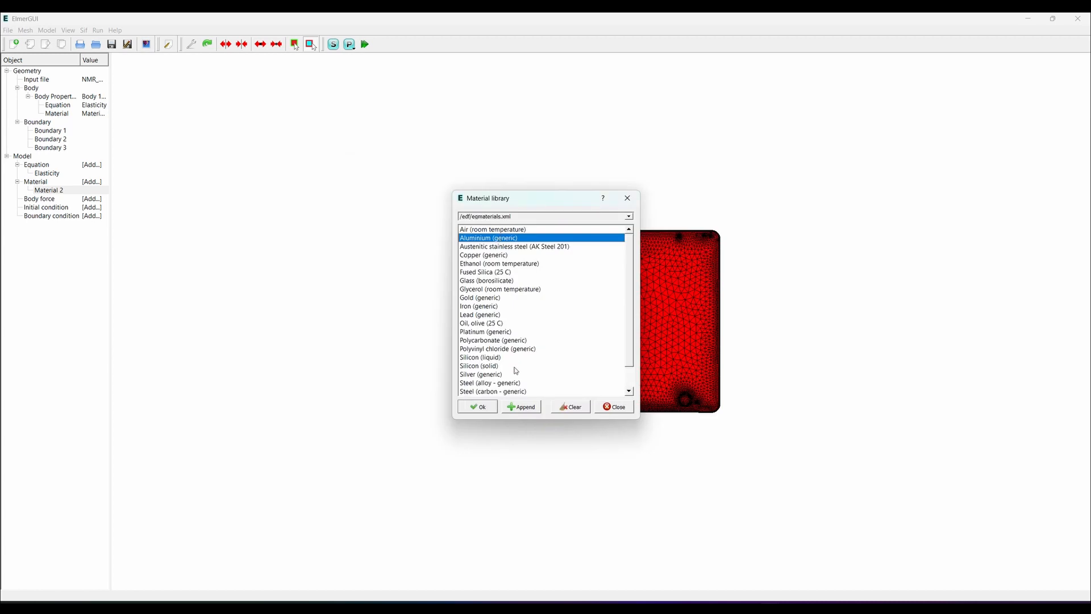
click(494, 408)
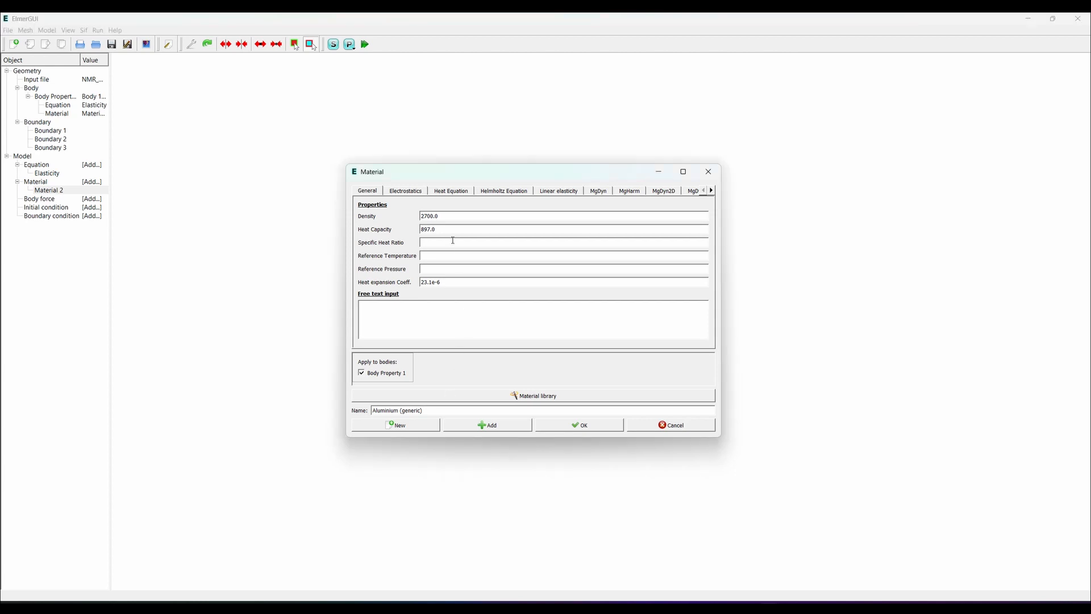
Step: Edit the density value of the Aluminium (generic) material
drag(441, 215, 420, 216)
click(431, 216)
key(BackSpace)
text(2)
Step: Set the aluminium's Youngs modulus to 68.0e9 and its Poisson ratio to 0.33, and confirm the material
click(558, 193)
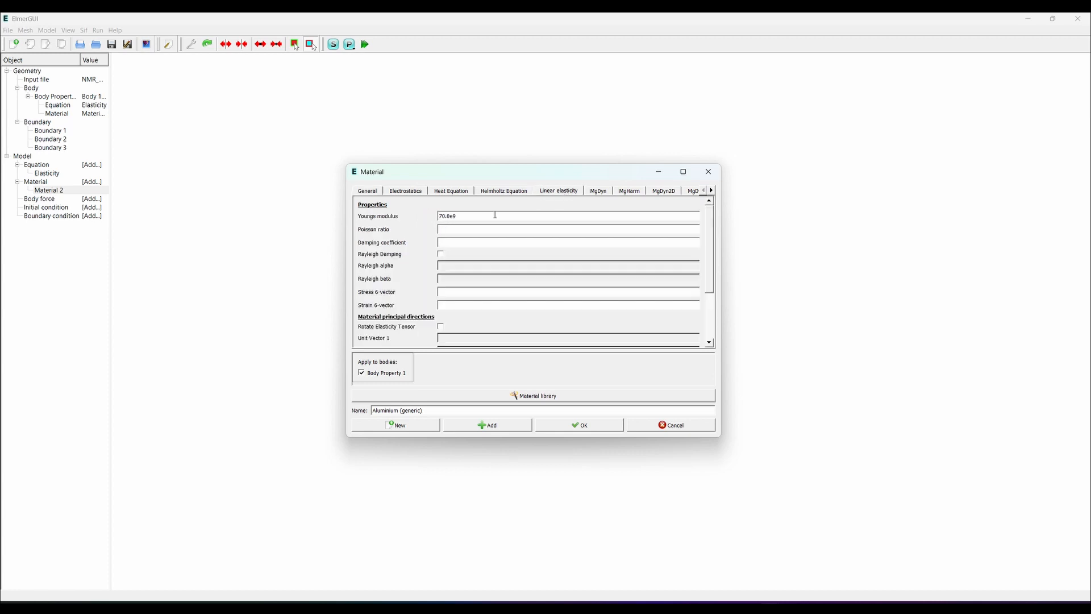
click(449, 219)
key(BackSpace)
key(BackSpace)
text(68)
click(454, 229)
text(0.33)
click(567, 426)
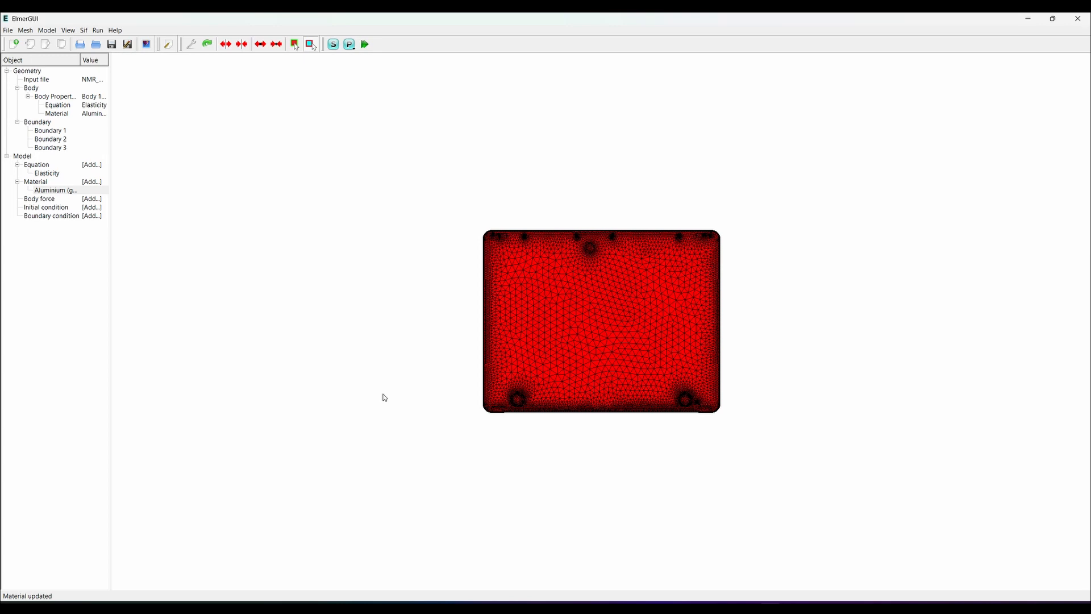
Step: Add a boundary condition with linear elasticity Displacement 1, 2 and 3 all set to 0
click(47, 30)
mouse_move(91, 121)
click(136, 118)
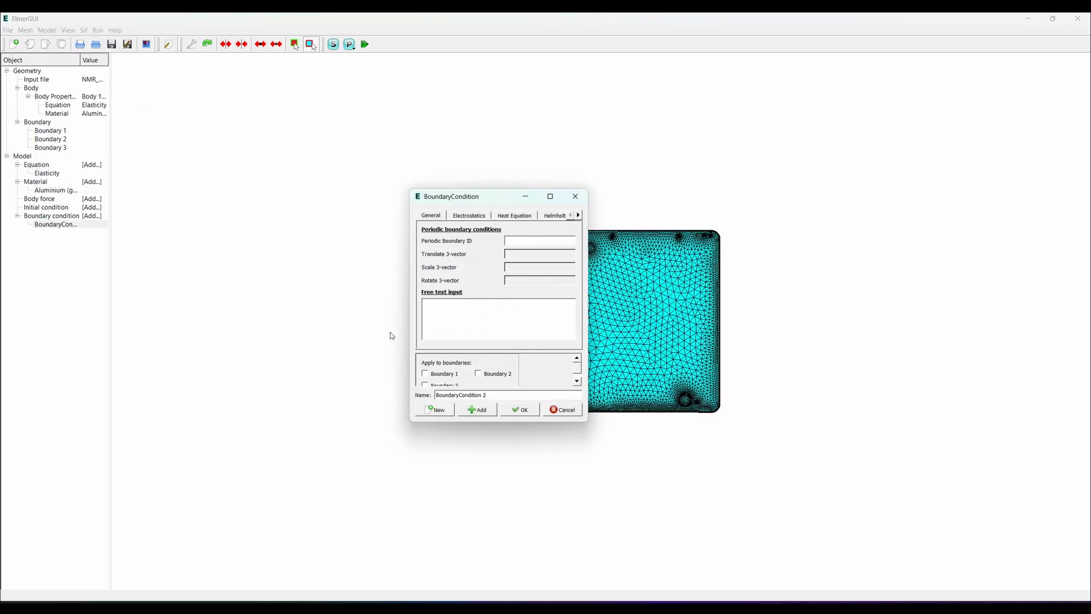
drag(590, 422, 801, 470)
click(625, 216)
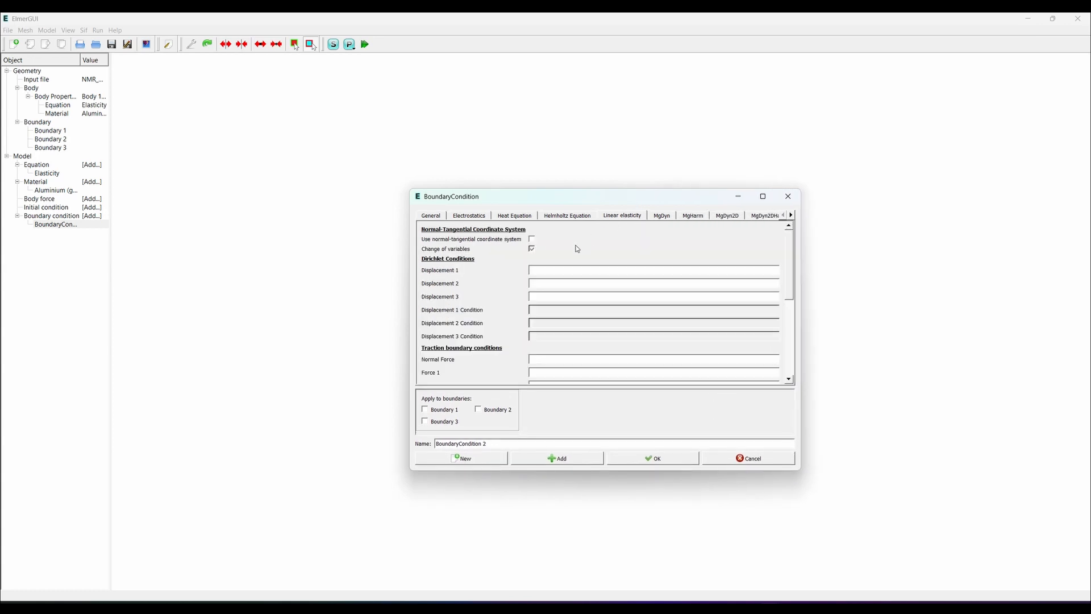
click(535, 272)
text(0)
click(542, 284)
text(0)
click(542, 295)
text(0)
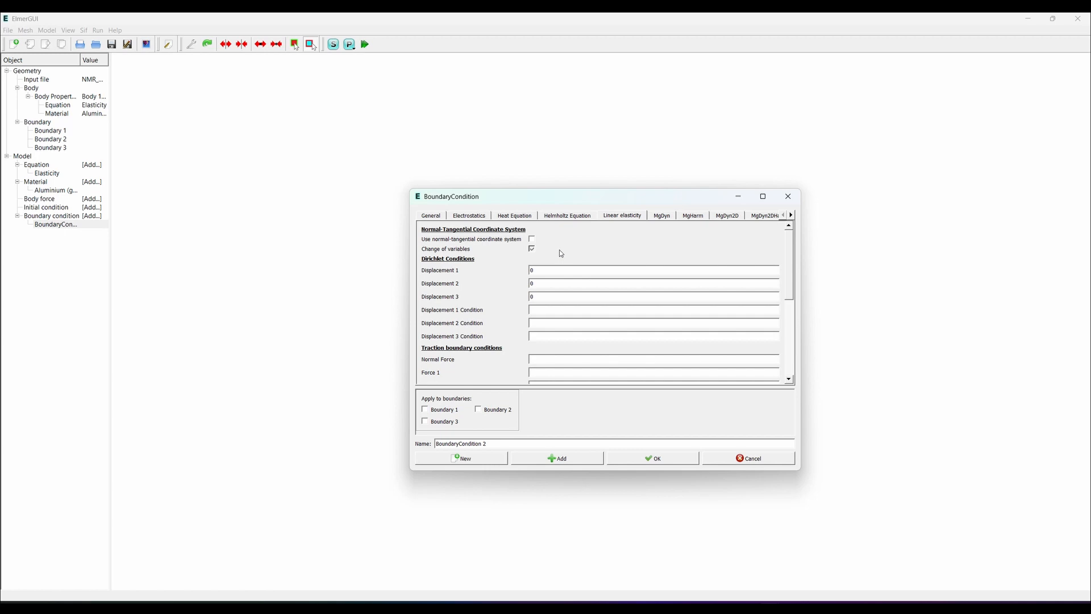
Step: Name the boundary condition Fixed and confirm it
drag(502, 445, 318, 418)
text(Fixed)
click(650, 458)
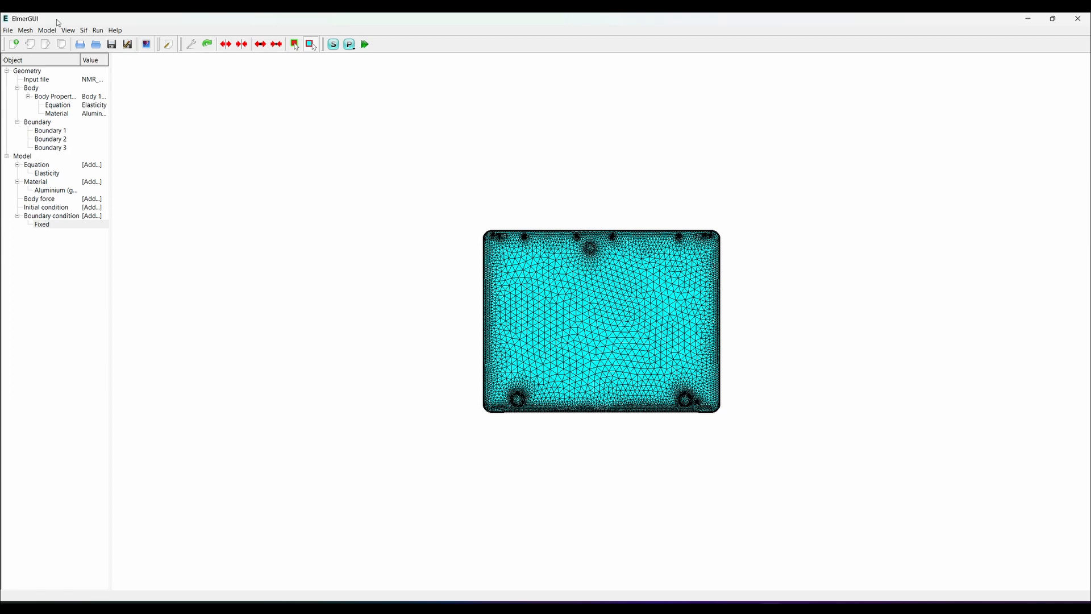
Step: Assign the Fixed boundary condition to the boundary of the lid's fixed faces through its boundary properties
click(48, 30)
click(91, 146)
double_click(522, 405)
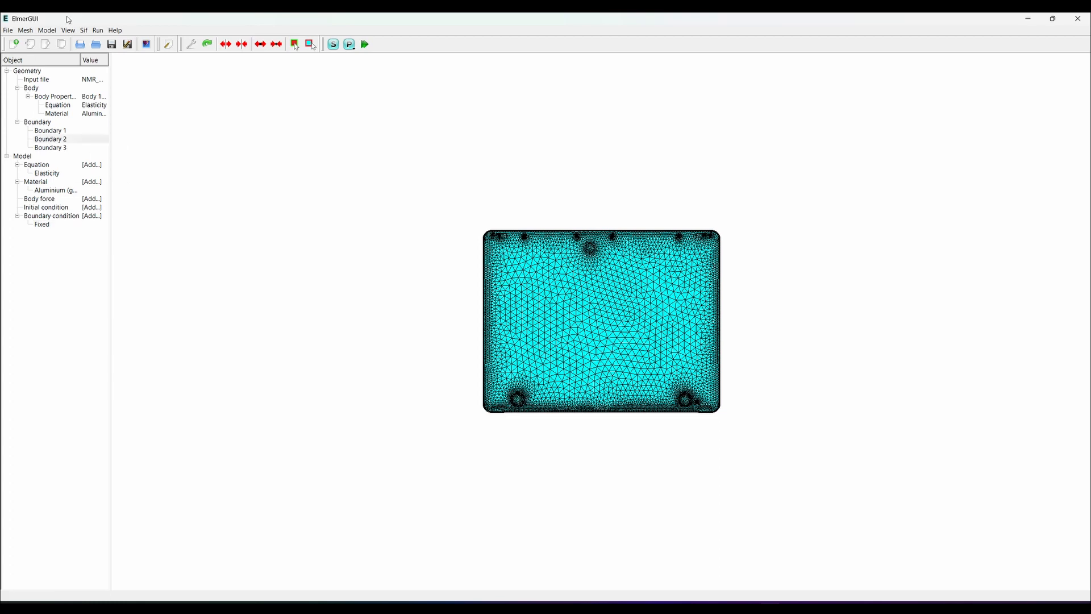
click(47, 30)
click(103, 145)
double_click(525, 403)
click(572, 304)
click(572, 312)
click(572, 330)
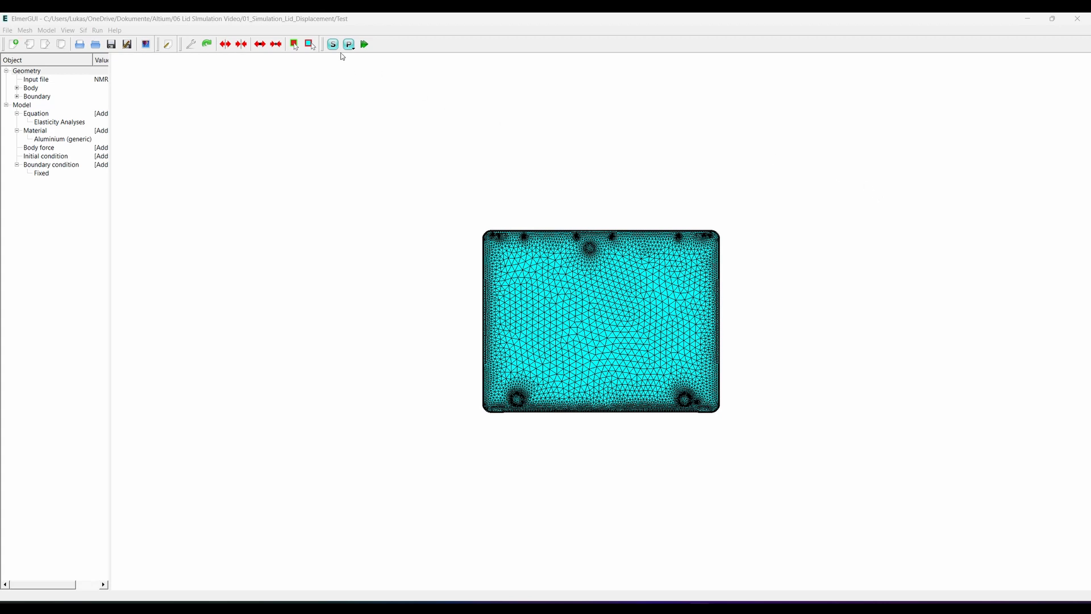
Step: Run the solver and highlight the computed eigenvalues in the solver log
click(333, 44)
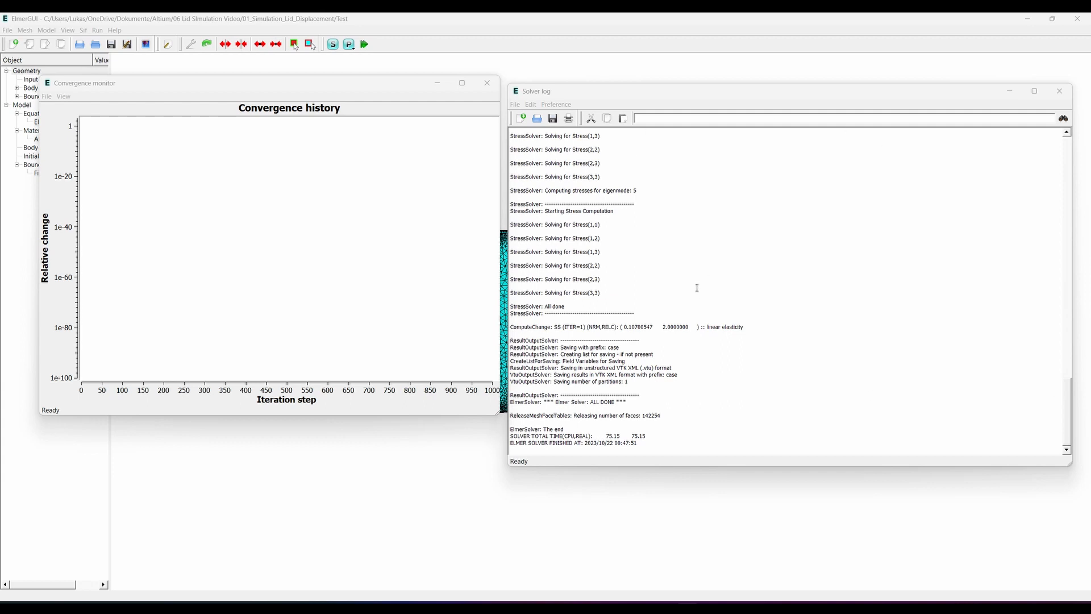
scroll(697, 288, up, 20)
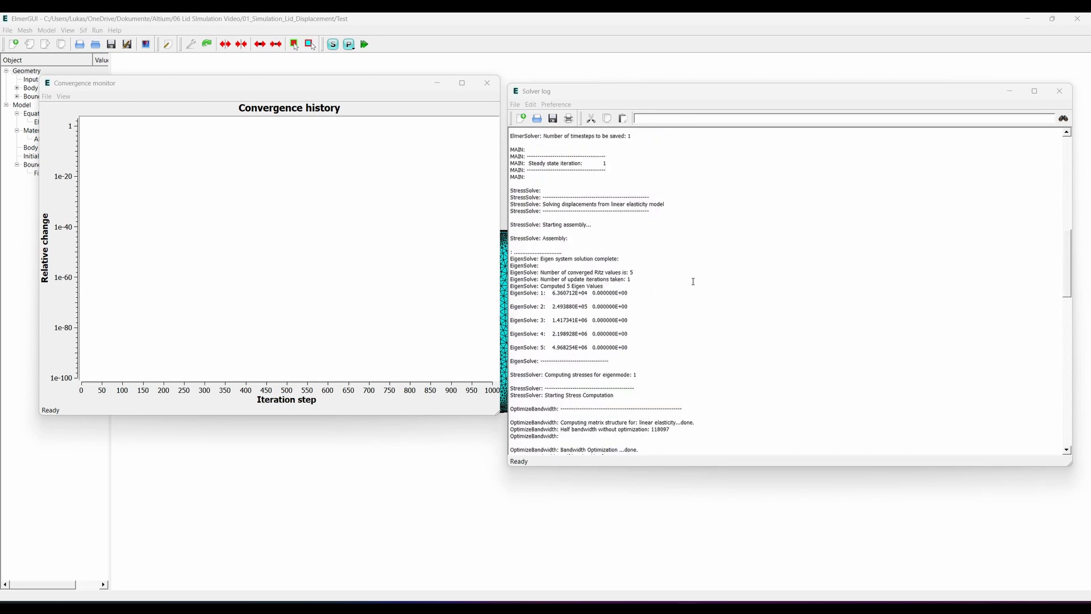
drag(629, 348, 511, 297)
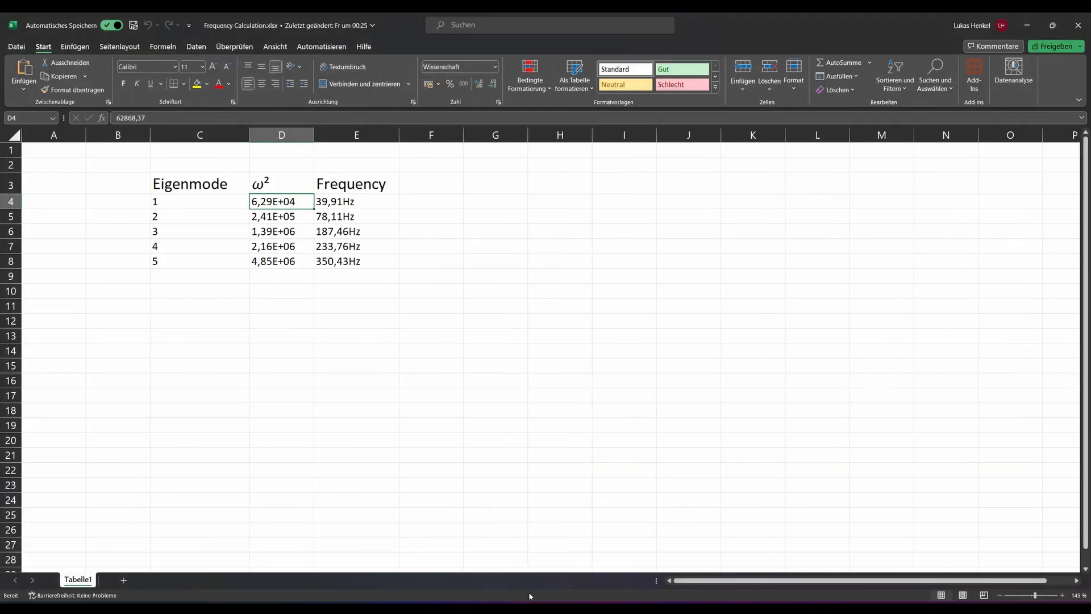
Step: Switch to Frequency Calculation.xlsx in Excel and examine the ω² values and the frequency formulas of the five eigenmodes
click(486, 413)
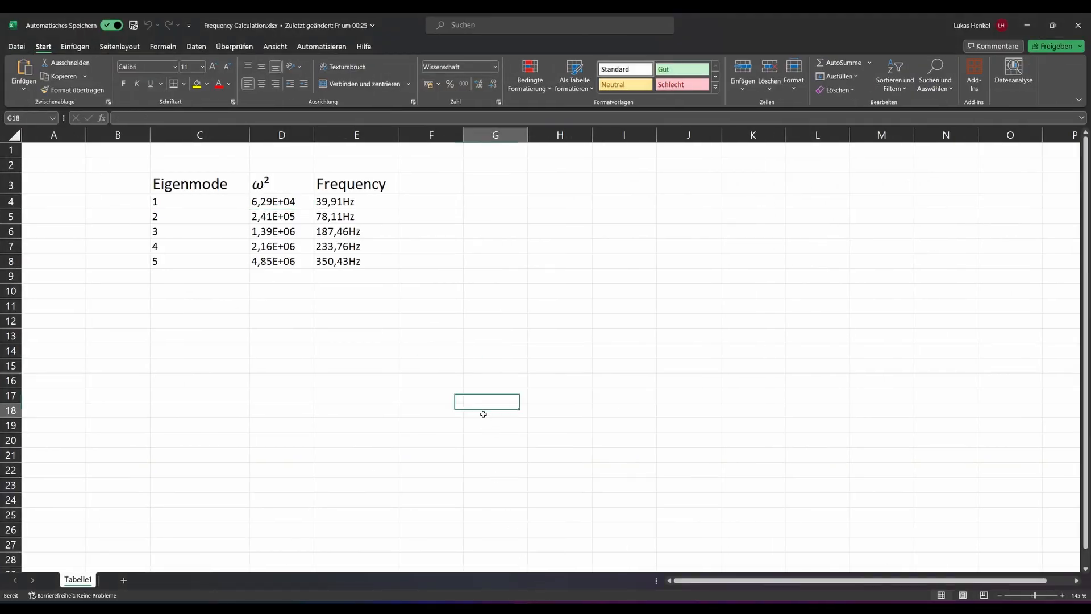
drag(268, 207, 273, 256)
double_click(336, 202)
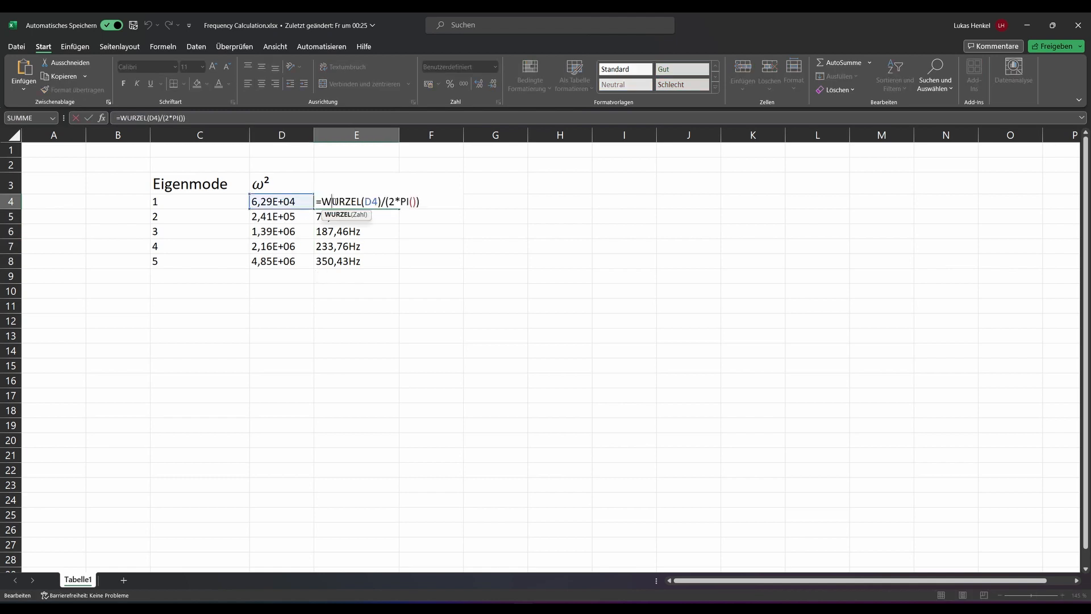
click(412, 305)
click(344, 217)
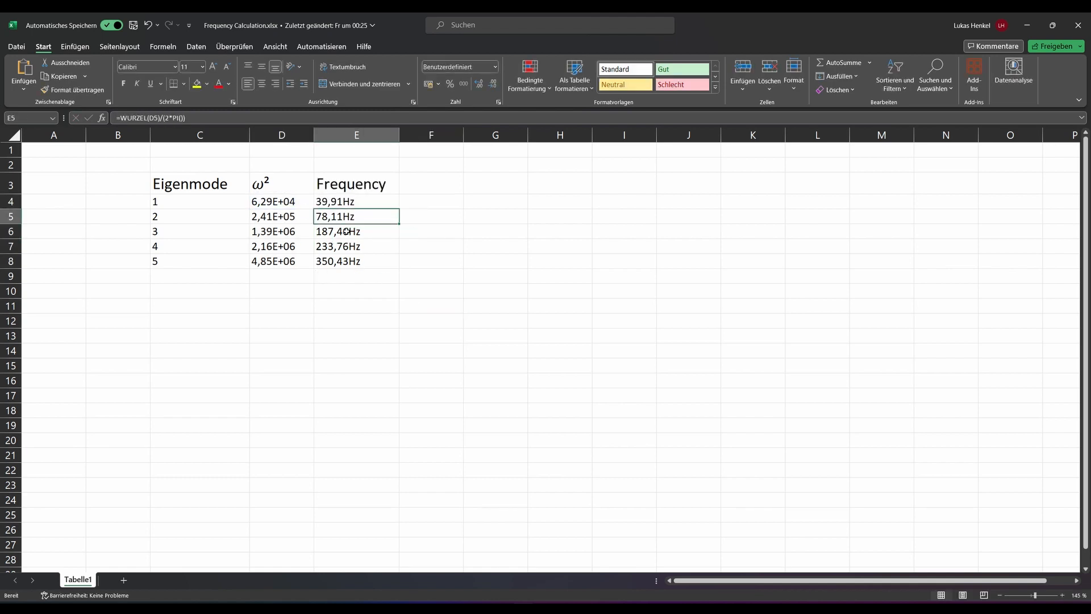
click(347, 231)
click(345, 247)
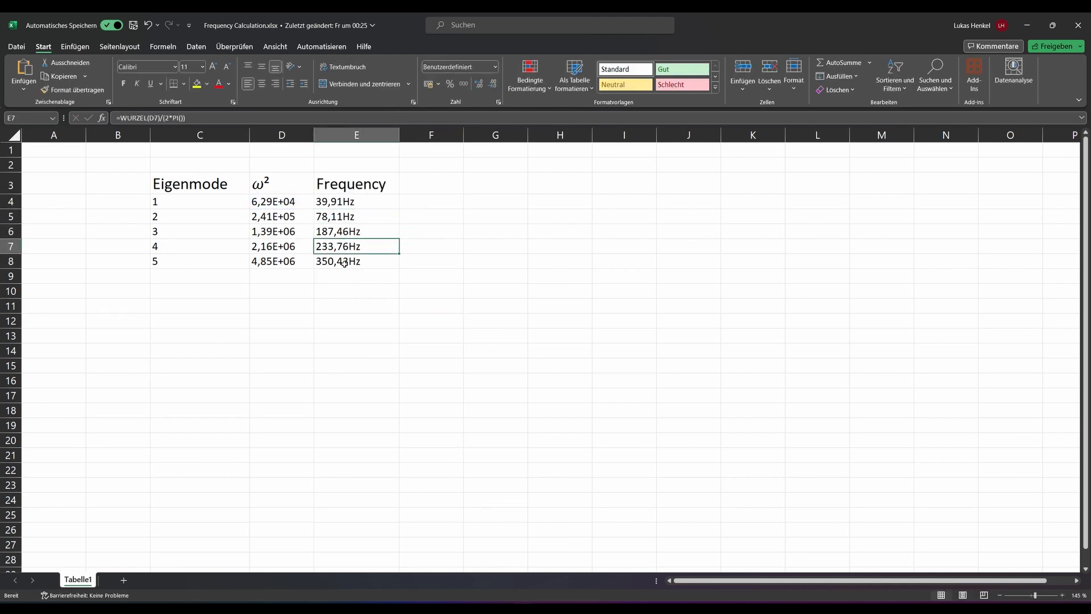
click(344, 262)
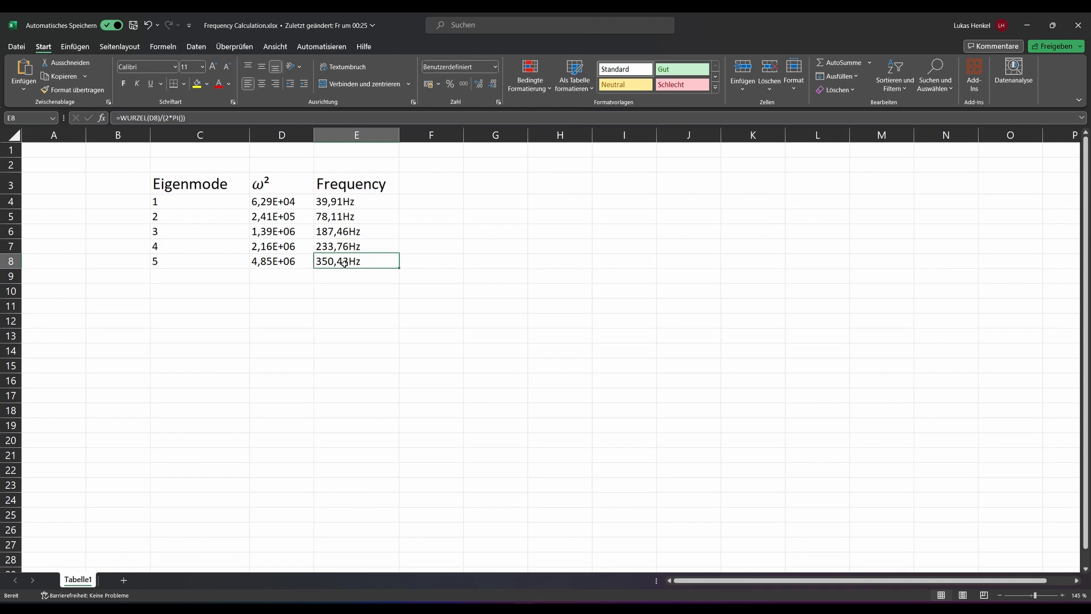
click(473, 438)
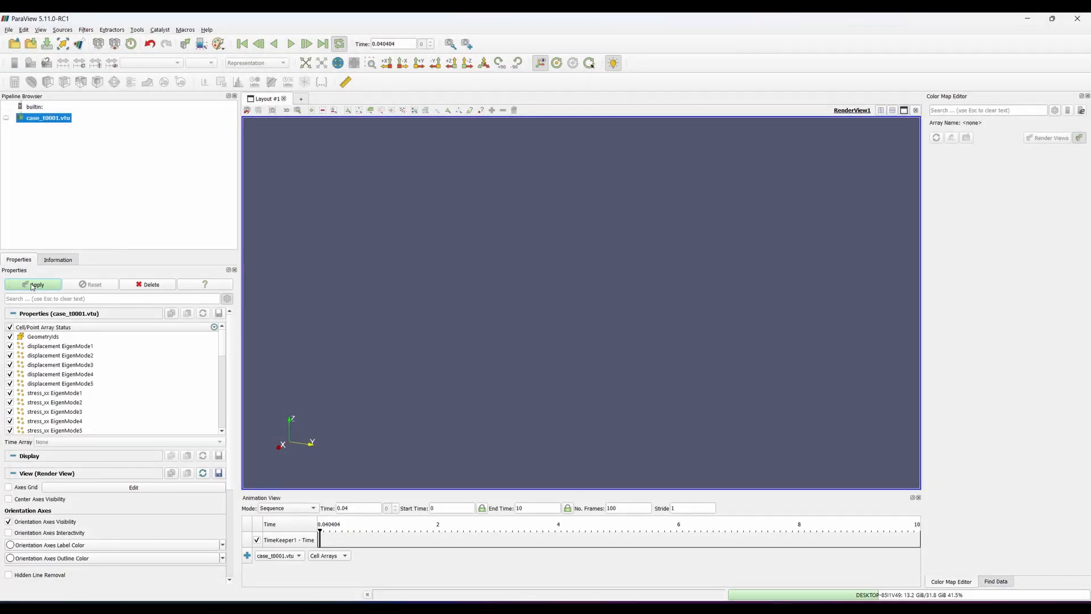
Step: Switch to ParaView, load the case_t0001.vtu results and colour the lid by displacement EigenMode1
click(32, 285)
drag(473, 313, 546, 281)
click(148, 62)
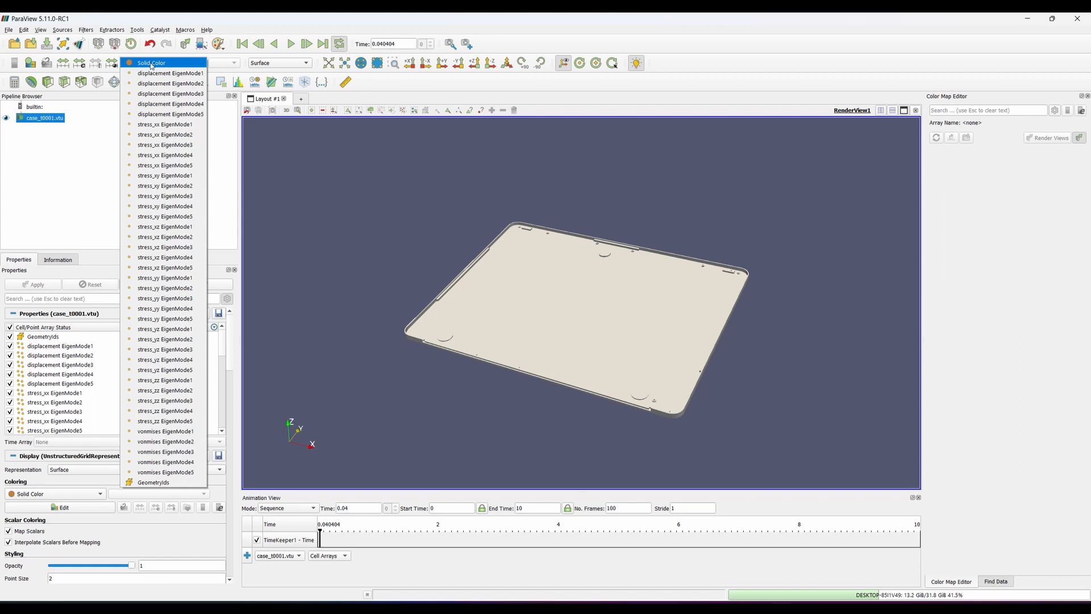
click(159, 74)
drag(442, 232, 591, 308)
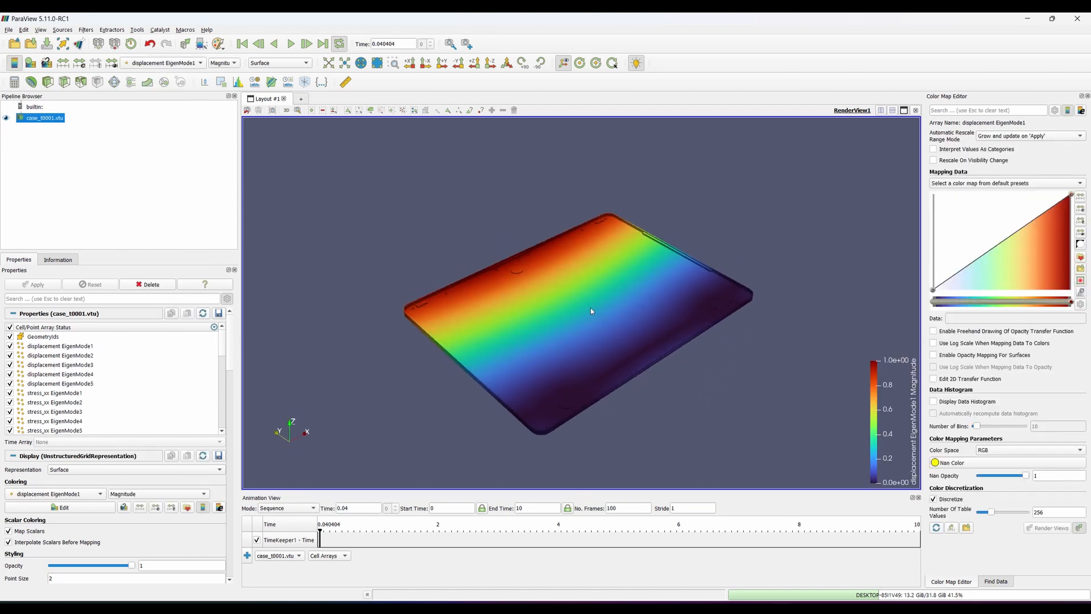
Step: Colour the lid by displacement EigenMode2 and apply the Yellow - Gray - Blue colour preset
click(181, 64)
click(181, 78)
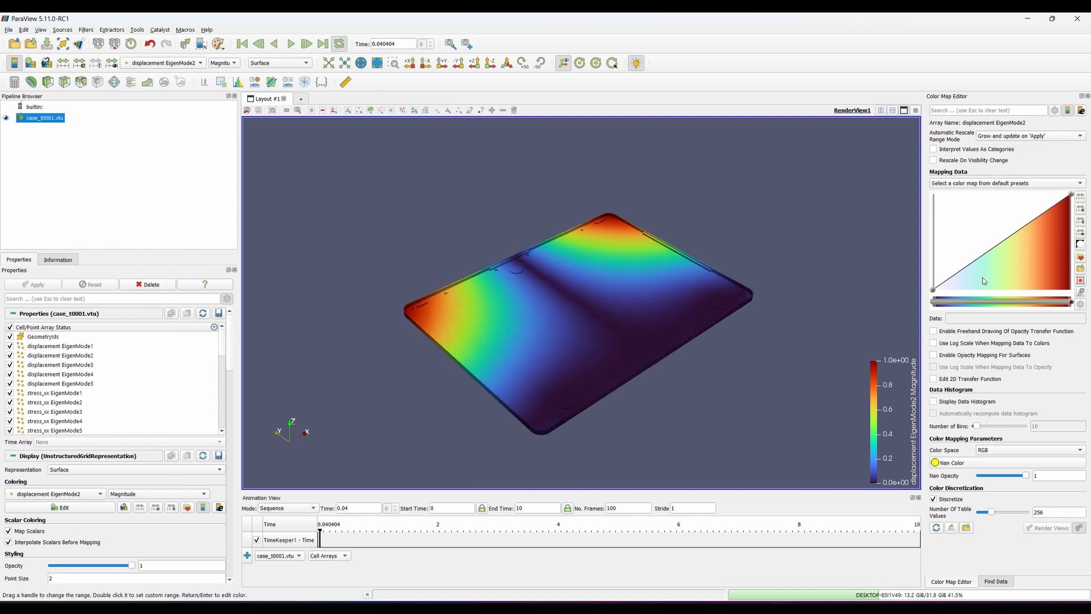
click(1080, 257)
click(639, 359)
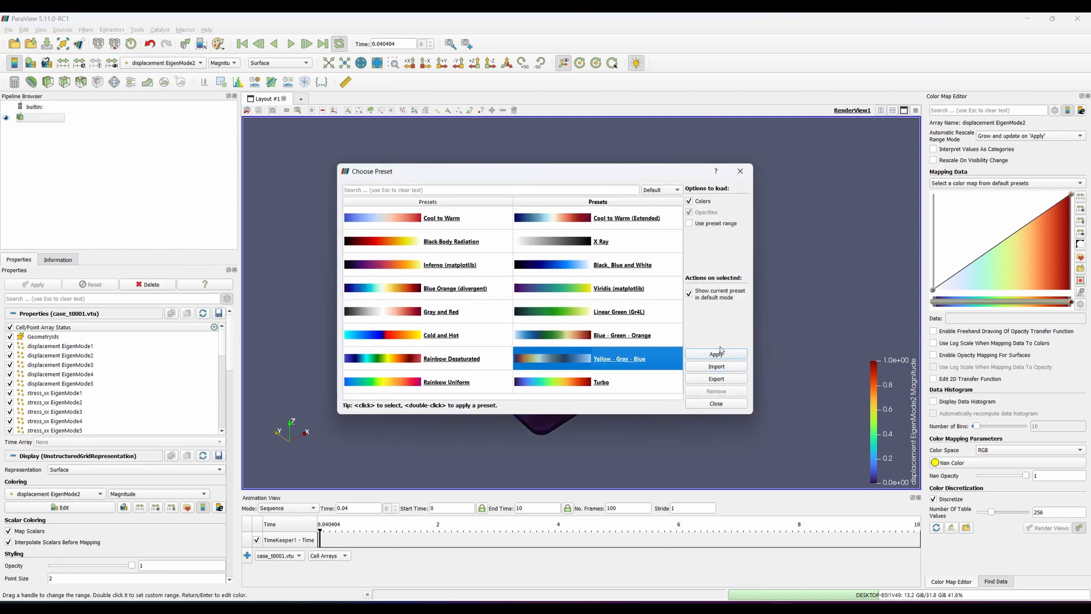
click(716, 355)
click(740, 171)
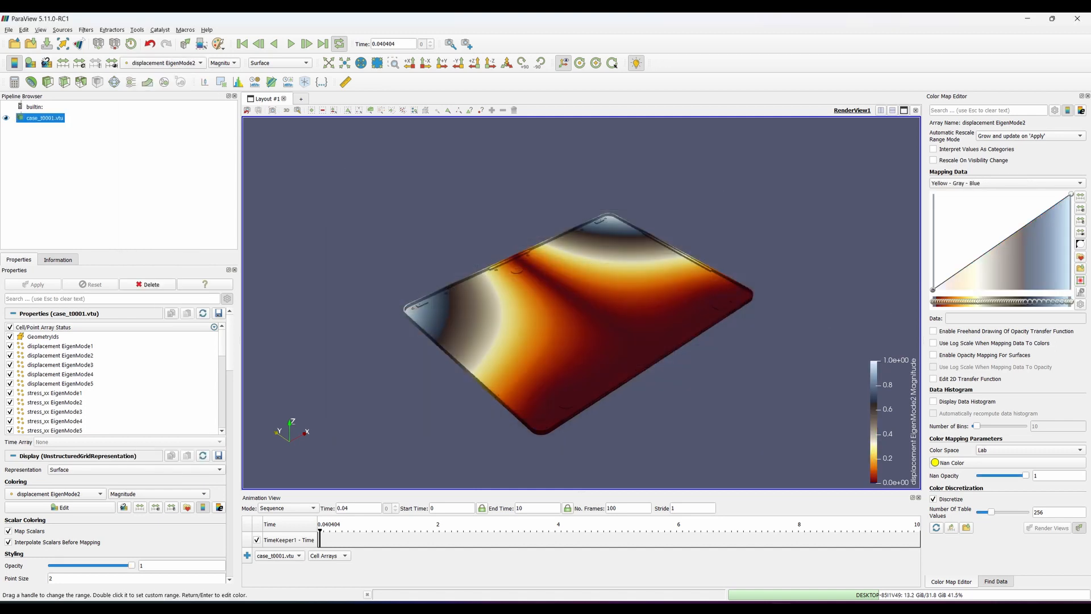
Step: Apply the Turbo colour preset to the displacement EigenMode2 colouring of the lid
click(1081, 257)
click(626, 377)
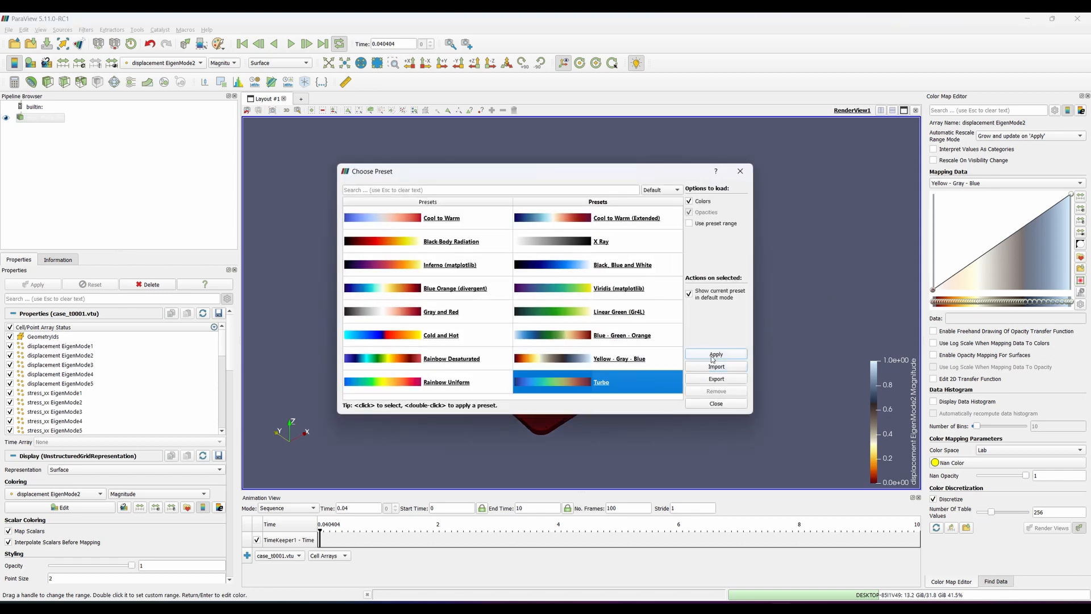
click(725, 356)
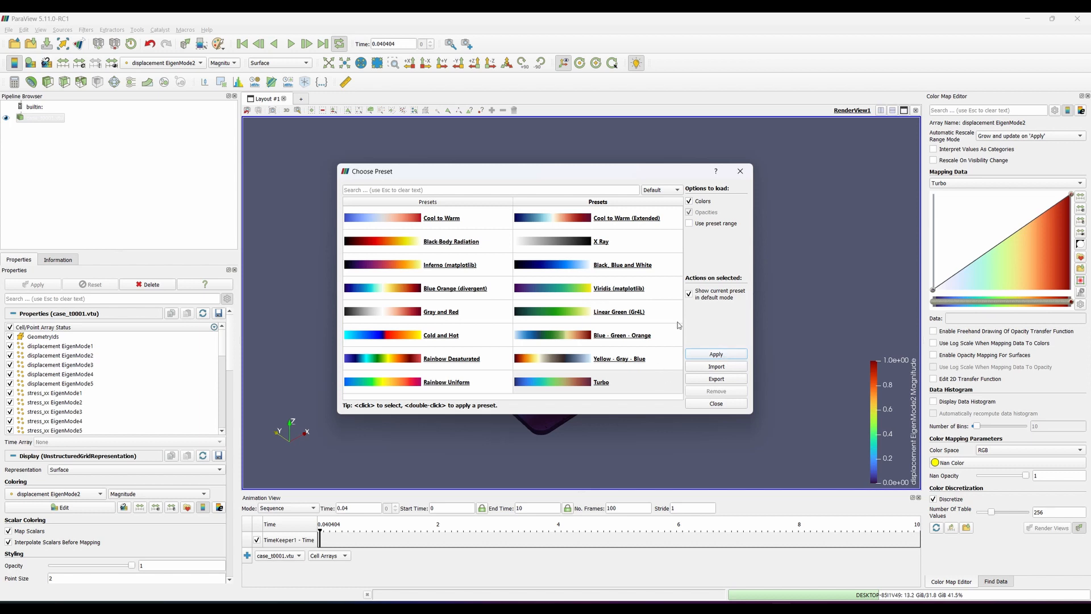
click(741, 175)
mouse_move(585, 295)
mouse_down()
mouse_move(590, 286)
mouse_move(585, 301)
mouse_up()
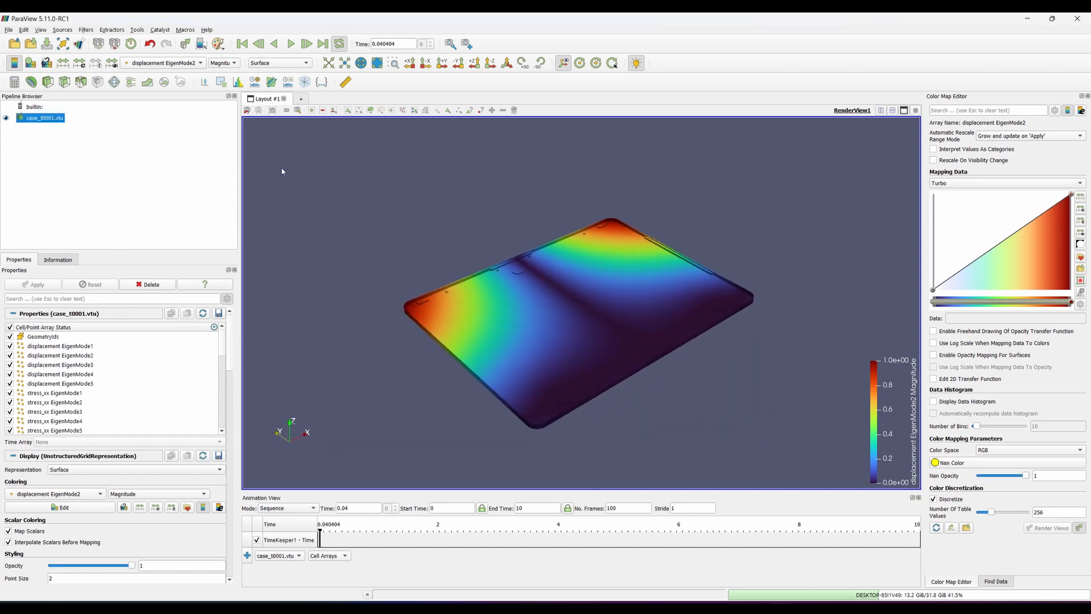
Step: Add a Warp By Vector filter to case_t0001.vtu using displacement EigenMode2 vectors with a scale factor of 0.1
click(154, 87)
click(122, 330)
click(123, 338)
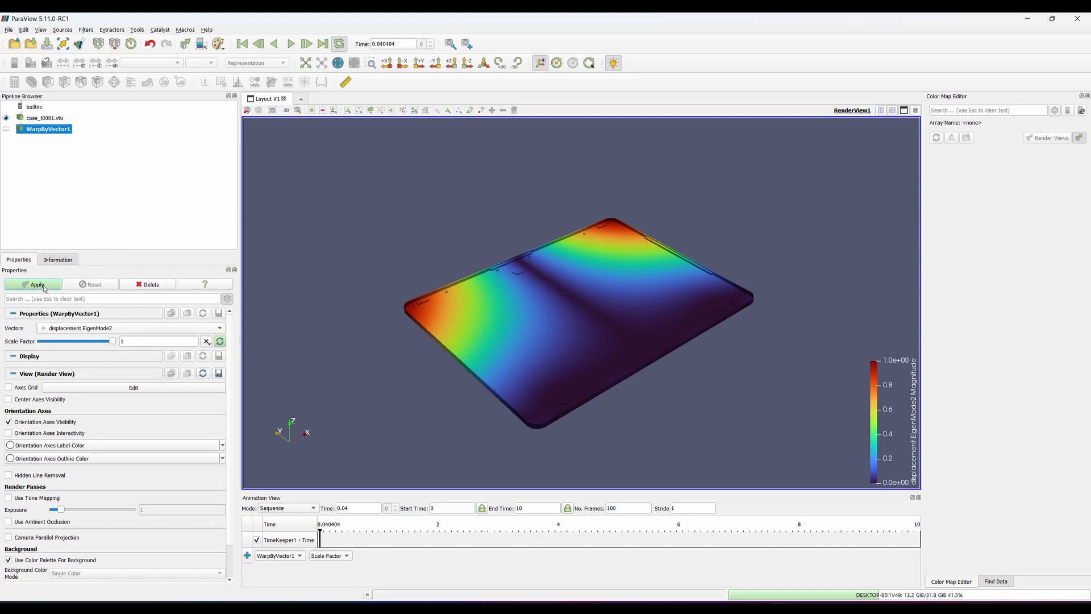
double_click(123, 341)
text(0.1)
click(33, 284)
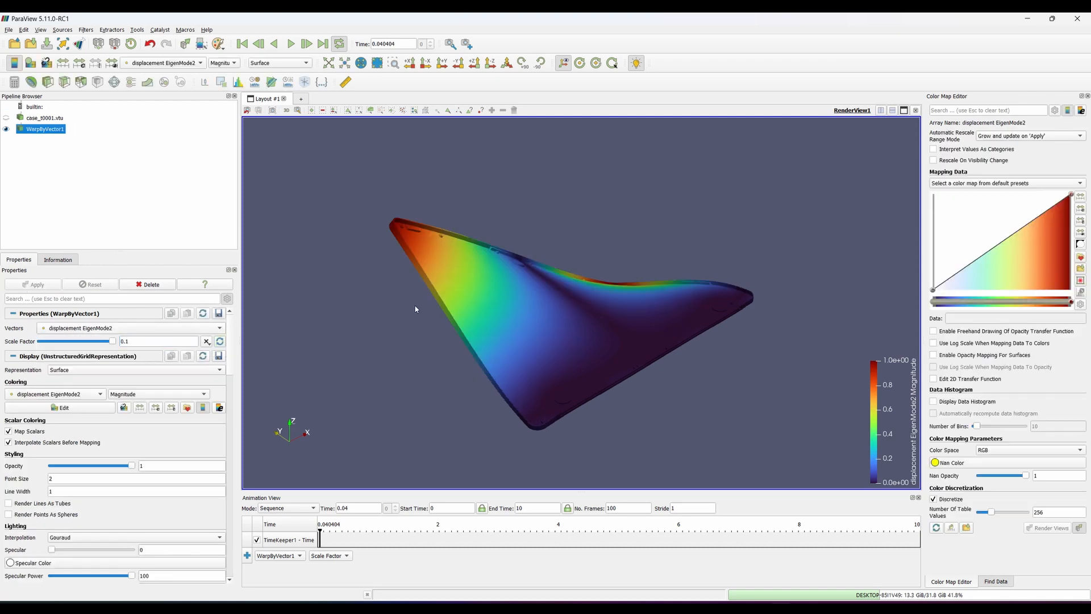
Step: Add an animation track for the warp's scale factor with both keyframe values set to 0.1, and play the animation
drag(601, 285, 574, 289)
click(247, 557)
double_click(398, 557)
double_click(561, 272)
text(0.1)
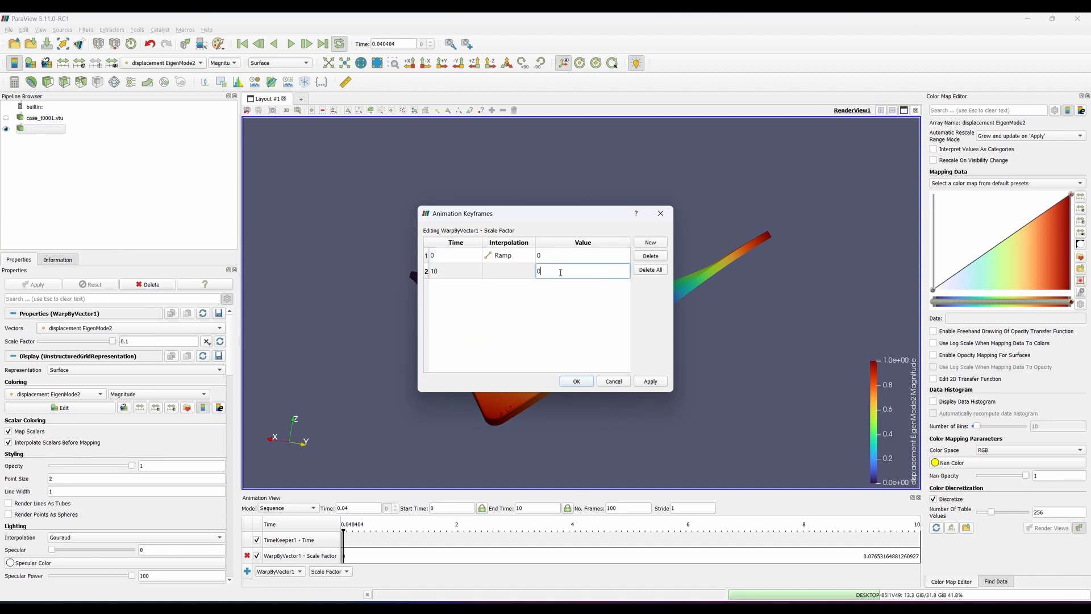
double_click(547, 260)
text(0.1)
click(651, 382)
click(576, 382)
click(291, 44)
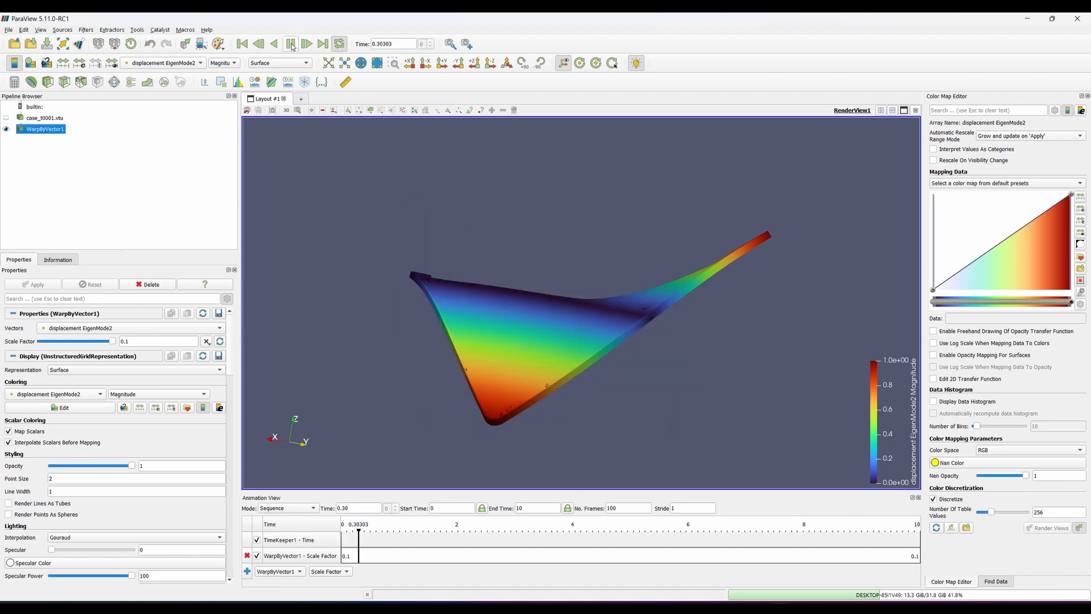
Step: Change the interpolation of the scale factor track's first keyframe from ramp to sinusoid
drag(542, 240, 542, 243)
double_click(583, 550)
double_click(506, 257)
click(563, 289)
click(557, 311)
click(577, 363)
click(576, 382)
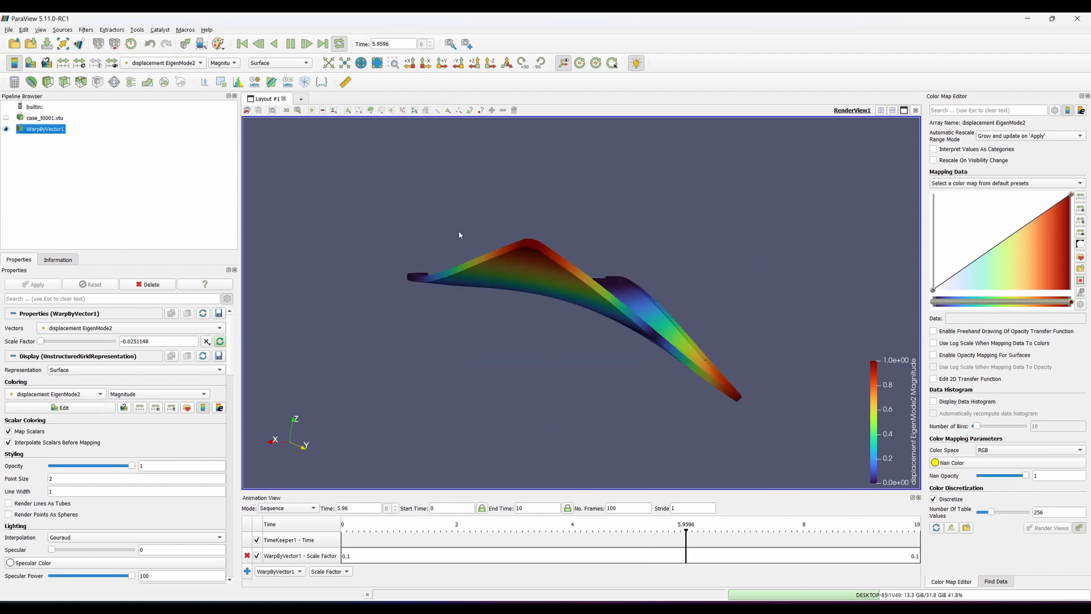
Step: Adjust the sinusoid parameters of the first scale factor keyframe and view the EigenMode2 oscillation from another angle
double_click(489, 556)
double_click(527, 256)
click(538, 334)
key(BackSpace)
key(Return)
click(651, 384)
click(576, 381)
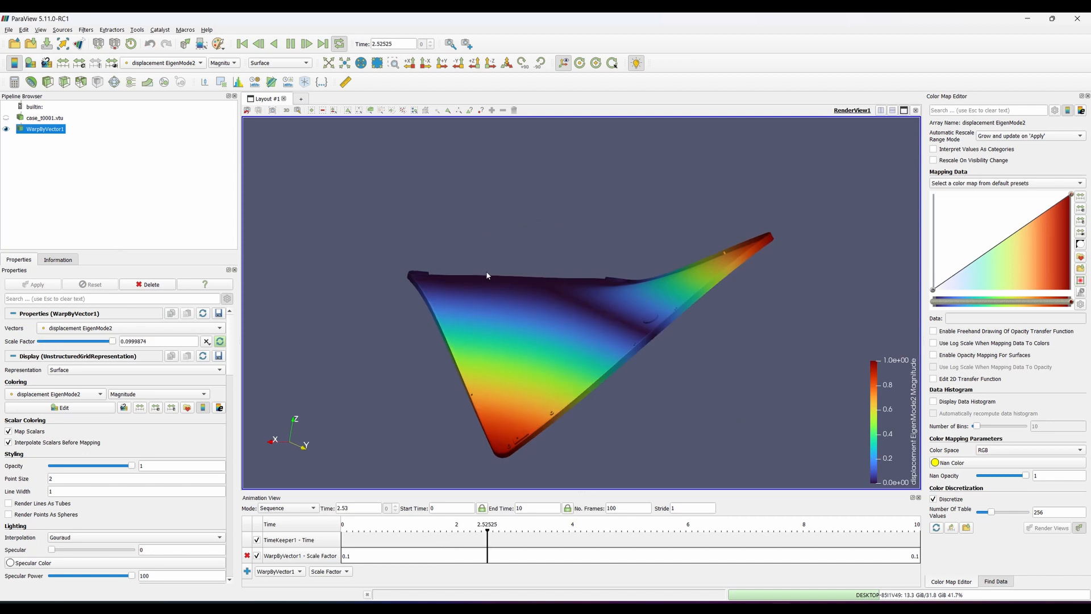
mouse_move(541, 283)
mouse_down()
mouse_move(484, 282)
mouse_move(535, 321)
mouse_move(533, 295)
mouse_up()
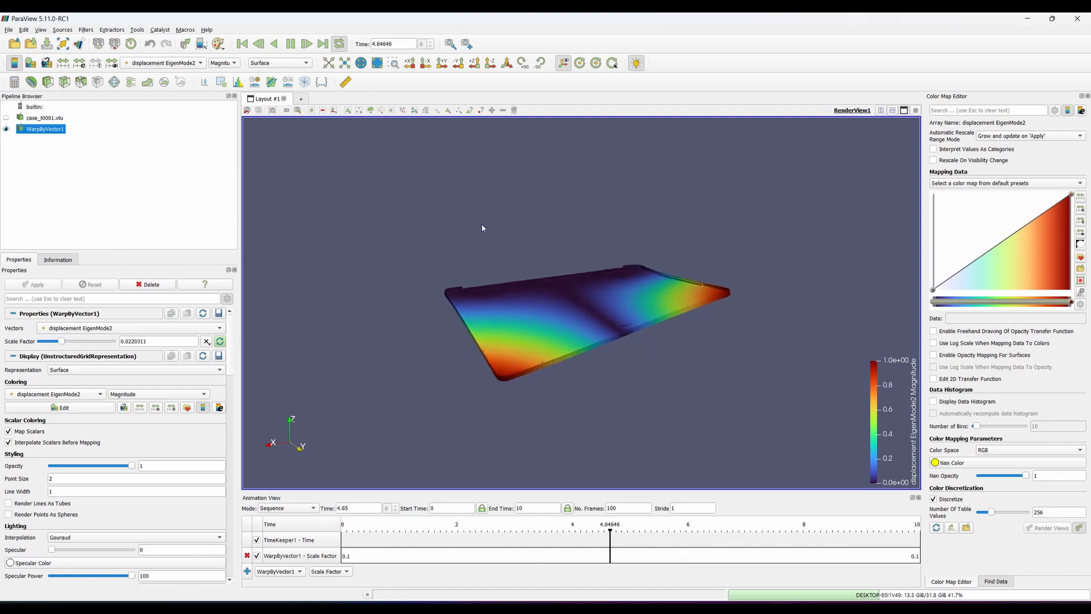
Step: Stop the animation, switch the warp vectors and colouring to displacement EigenMode1, and play the mode's oscillation
click(291, 44)
click(120, 332)
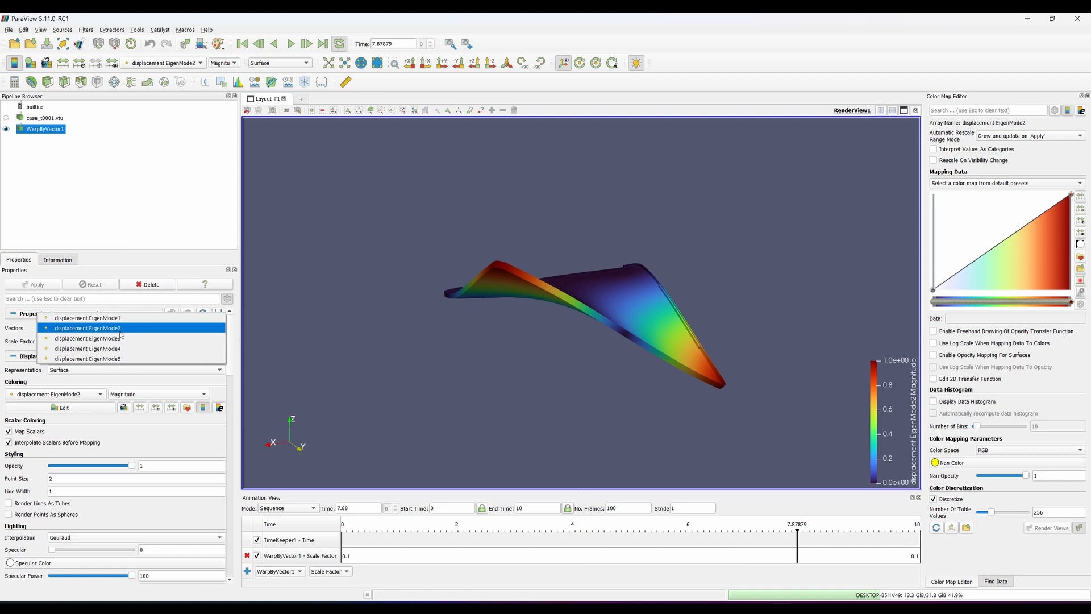
click(114, 318)
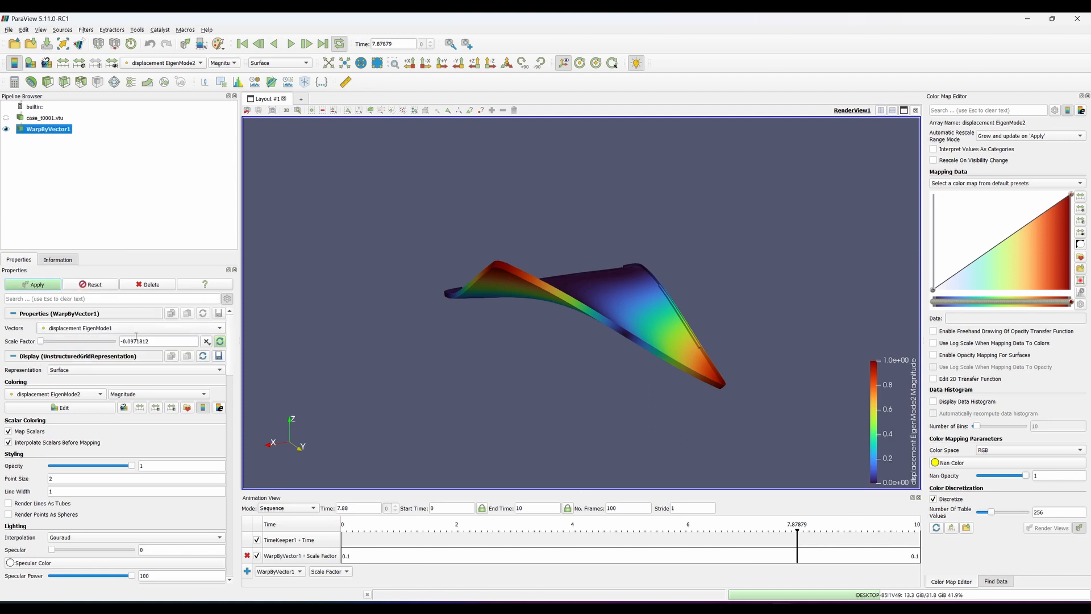
click(90, 395)
click(98, 214)
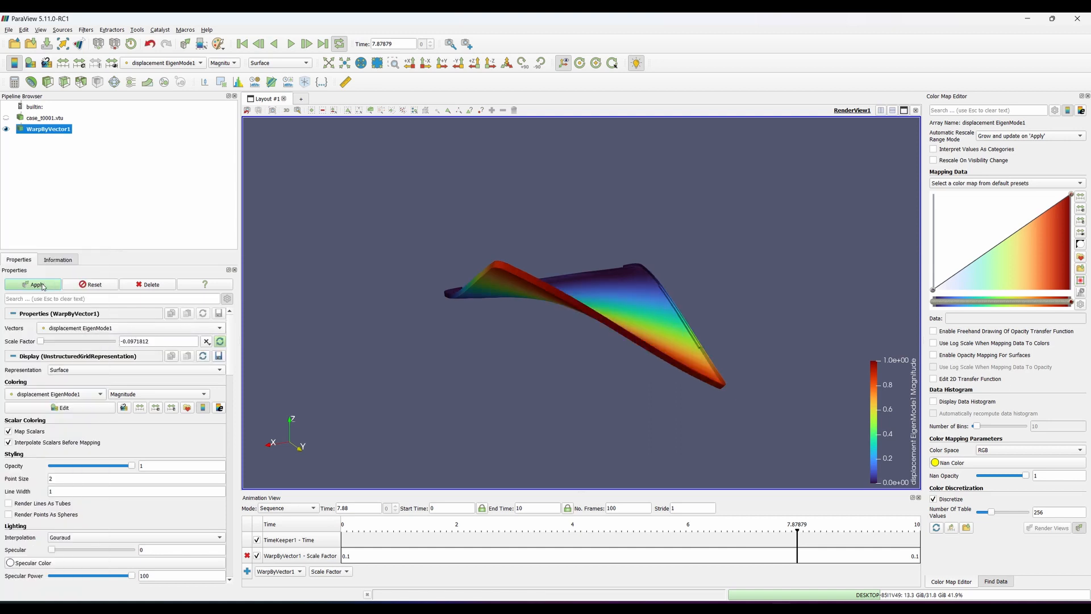
click(42, 285)
drag(439, 316, 501, 301)
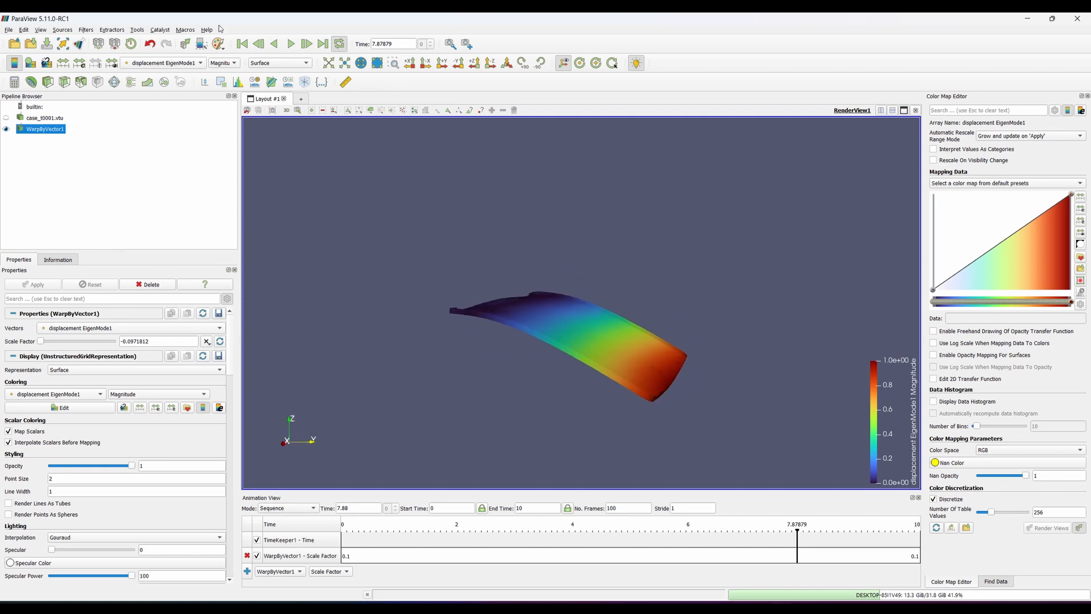
click(291, 44)
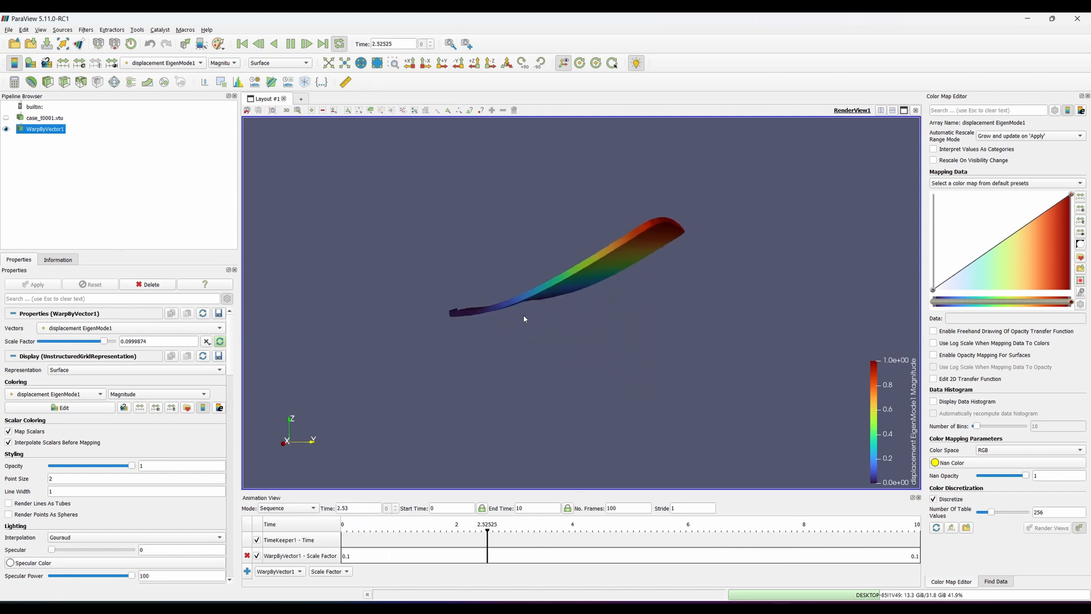
drag(605, 302, 626, 281)
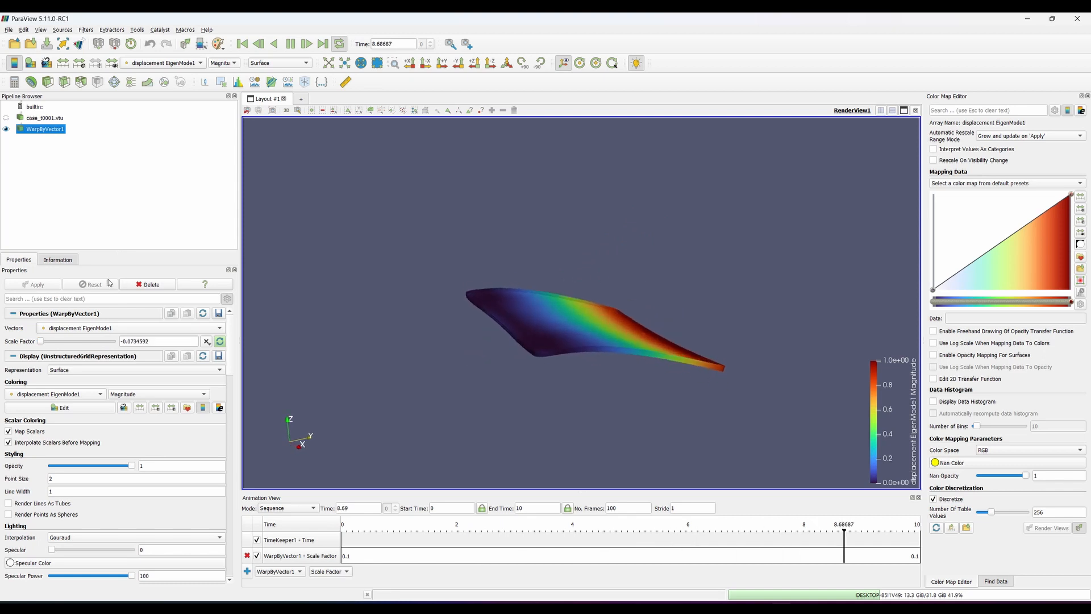
Step: Stop the animation and set the lid's colouring and warp vectors to displacement EigenMode3
click(291, 45)
click(68, 394)
click(71, 243)
click(122, 328)
click(121, 350)
Step: Colour EigenMode3 with the Turbo preset, update the warp and play the animation from different angles
click(1080, 257)
click(600, 382)
click(716, 354)
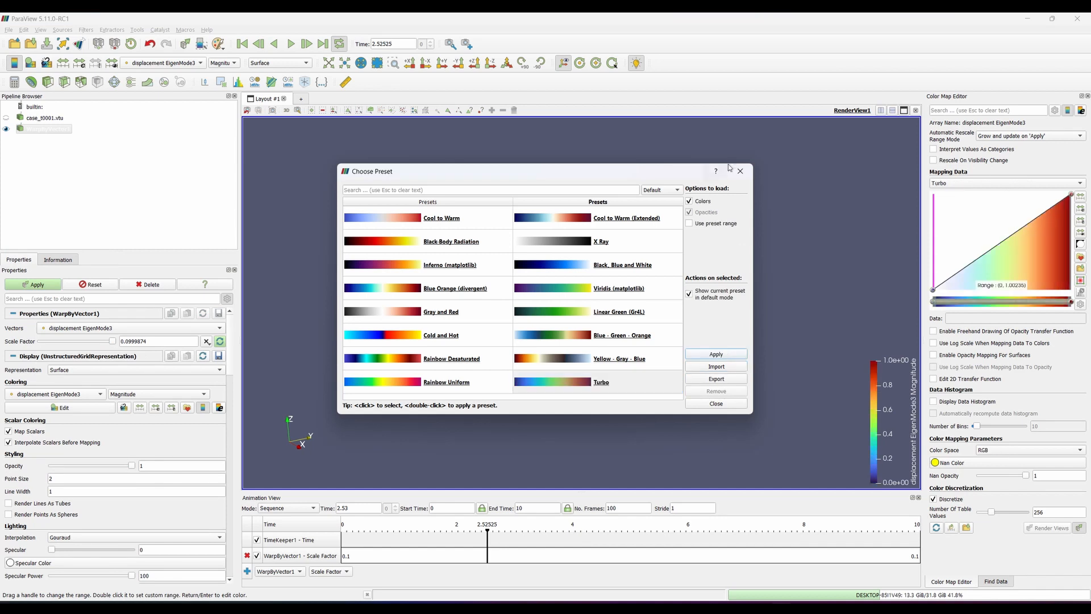
click(740, 171)
click(34, 285)
drag(613, 304, 455, 305)
click(291, 44)
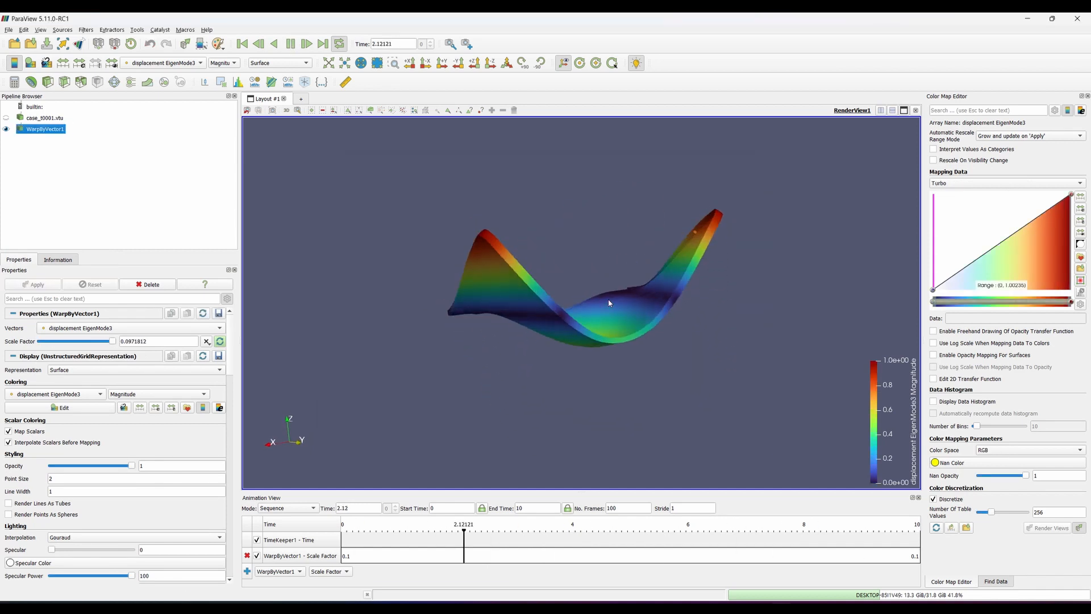
drag(610, 302, 696, 317)
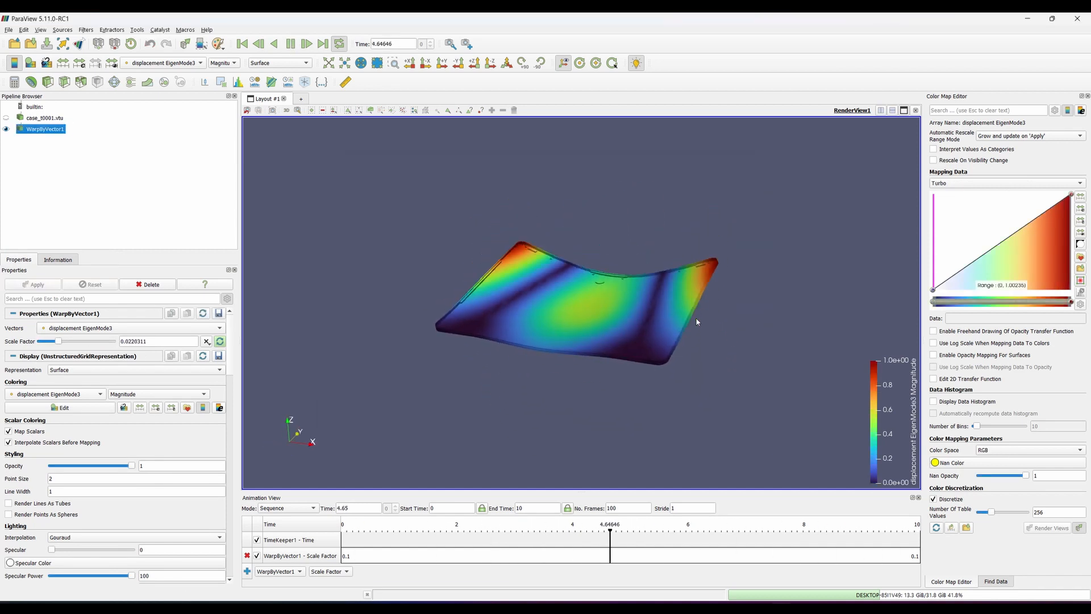
Step: Stop the animation and set the warp vectors and colouring to displacement EigenMode4
click(291, 44)
click(108, 328)
click(108, 339)
click(82, 394)
click(77, 245)
Step: Colour EigenMode4 with the Turbo preset, update the warp and play the animation from different angles
click(1081, 269)
click(617, 382)
click(716, 354)
click(716, 404)
click(32, 285)
drag(572, 295, 454, 300)
click(291, 44)
drag(538, 300, 463, 319)
drag(537, 313, 562, 343)
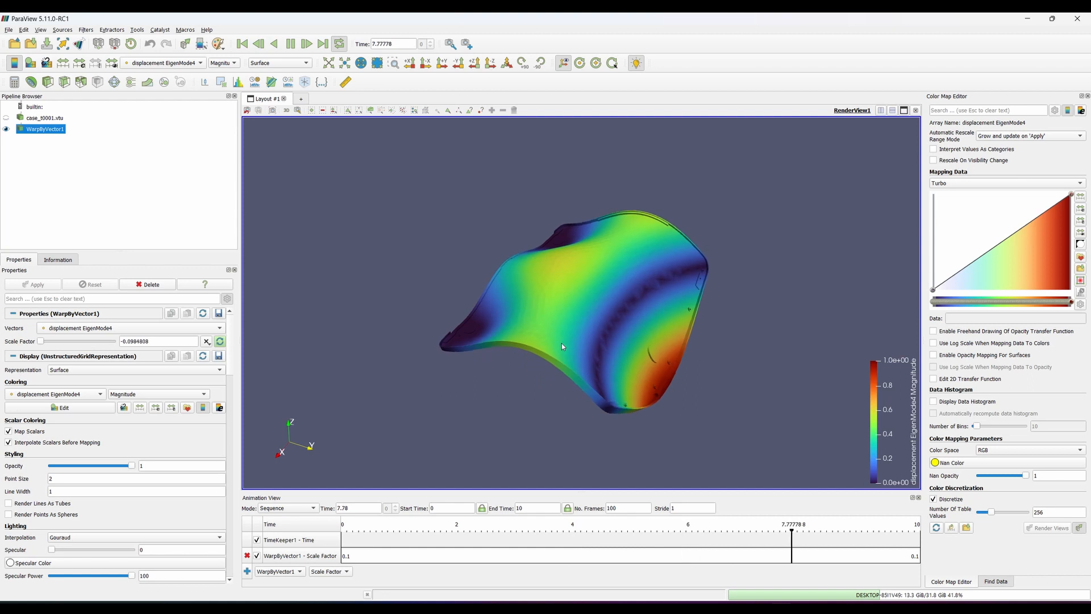
Step: Stop the animation and set the warp vectors and colouring to displacement EigenMode5
click(291, 43)
click(135, 328)
click(128, 338)
click(79, 394)
click(80, 261)
Step: Colour EigenMode5 with the Turbo preset, update the warp and play the animation from different angles
click(1082, 257)
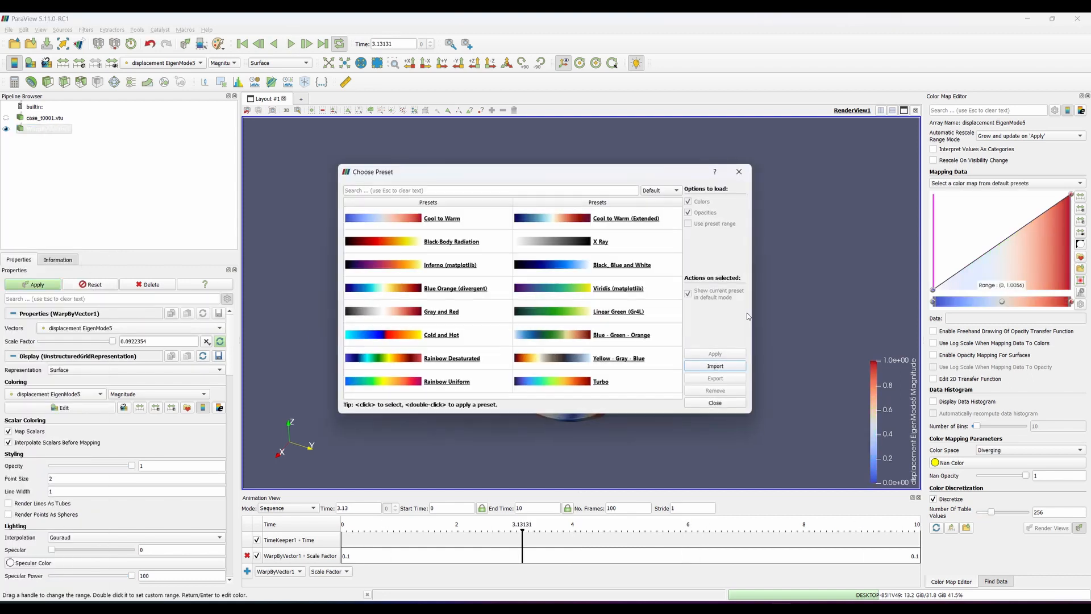
click(603, 382)
click(715, 353)
click(715, 403)
click(33, 284)
drag(620, 290, 455, 281)
click(291, 44)
drag(640, 337, 590, 361)
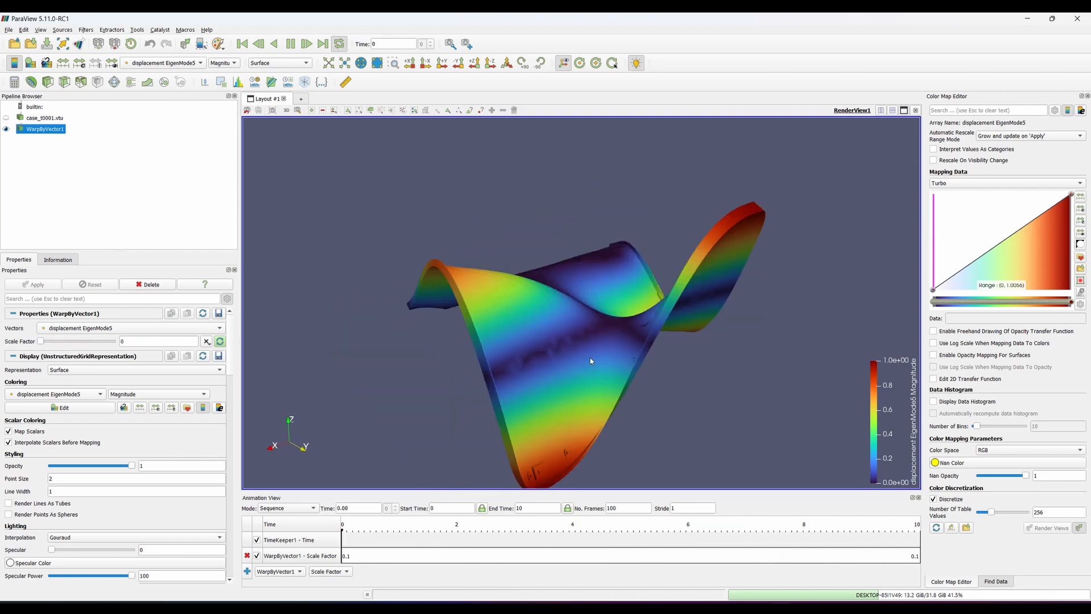